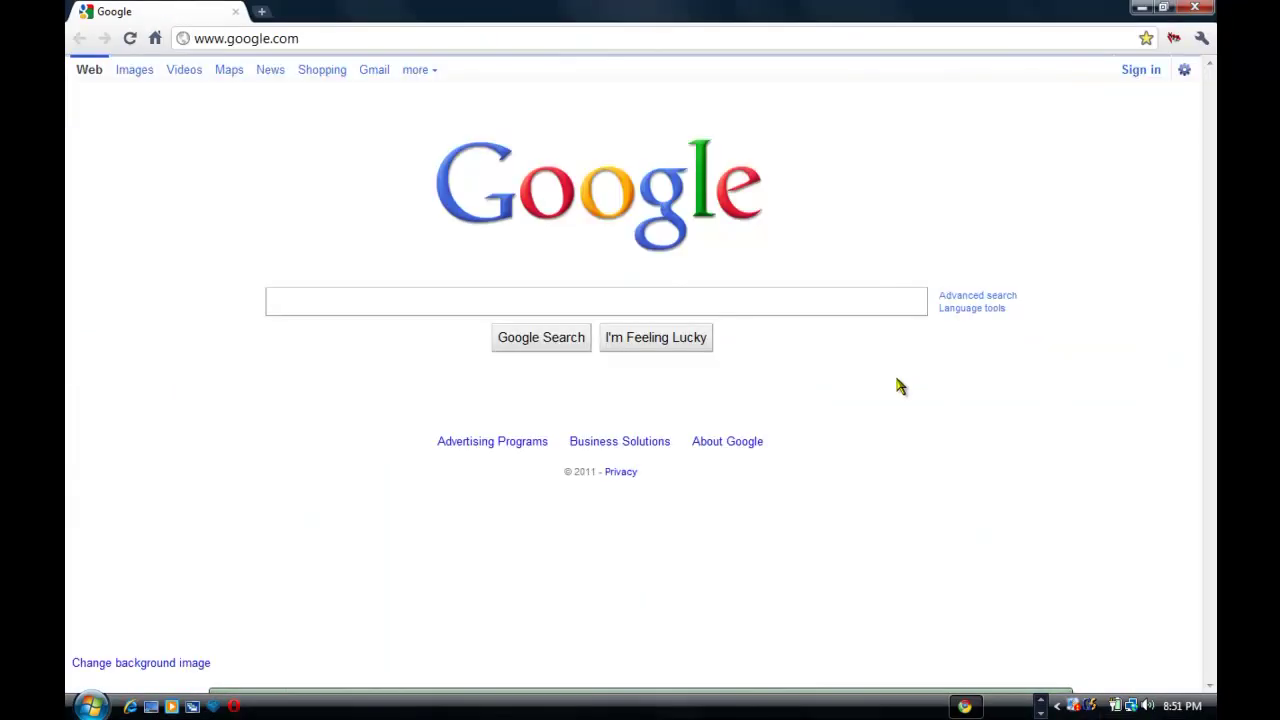
Visit mediafire.com, view the Keygen.exe page, then close the Keygen and patch file tabs
left_click(232, 40)
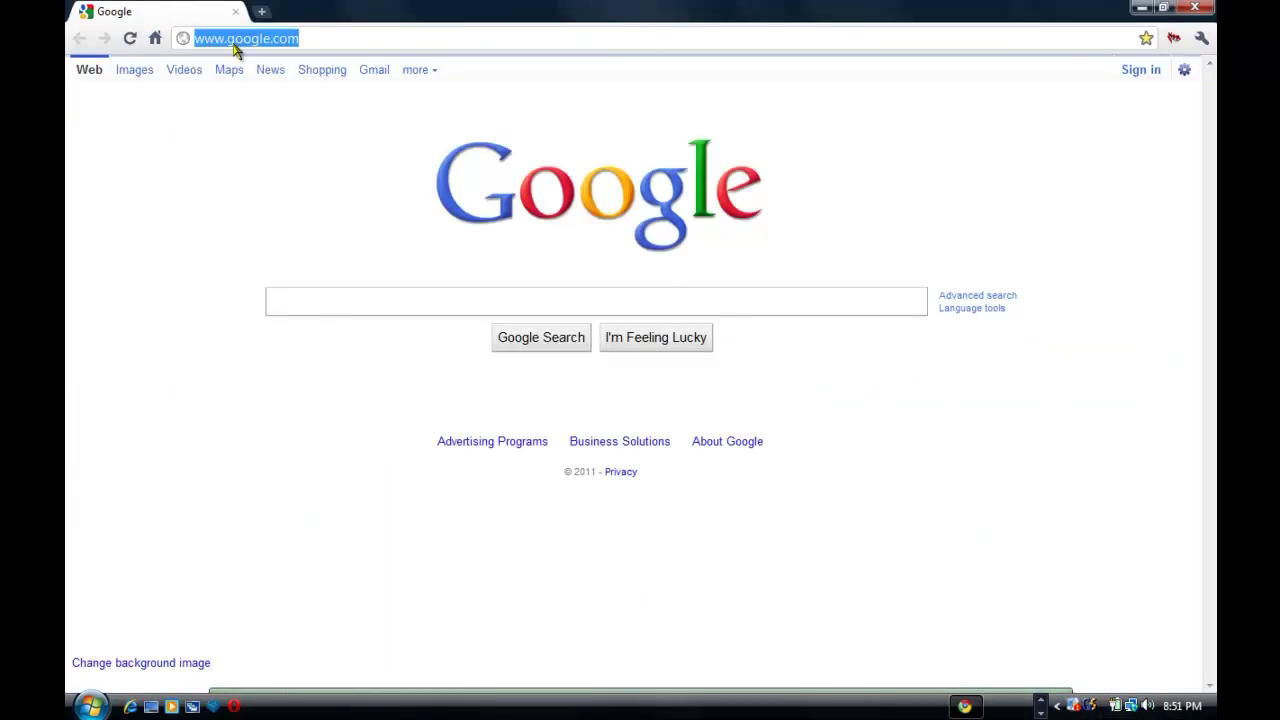
type("mediafire")
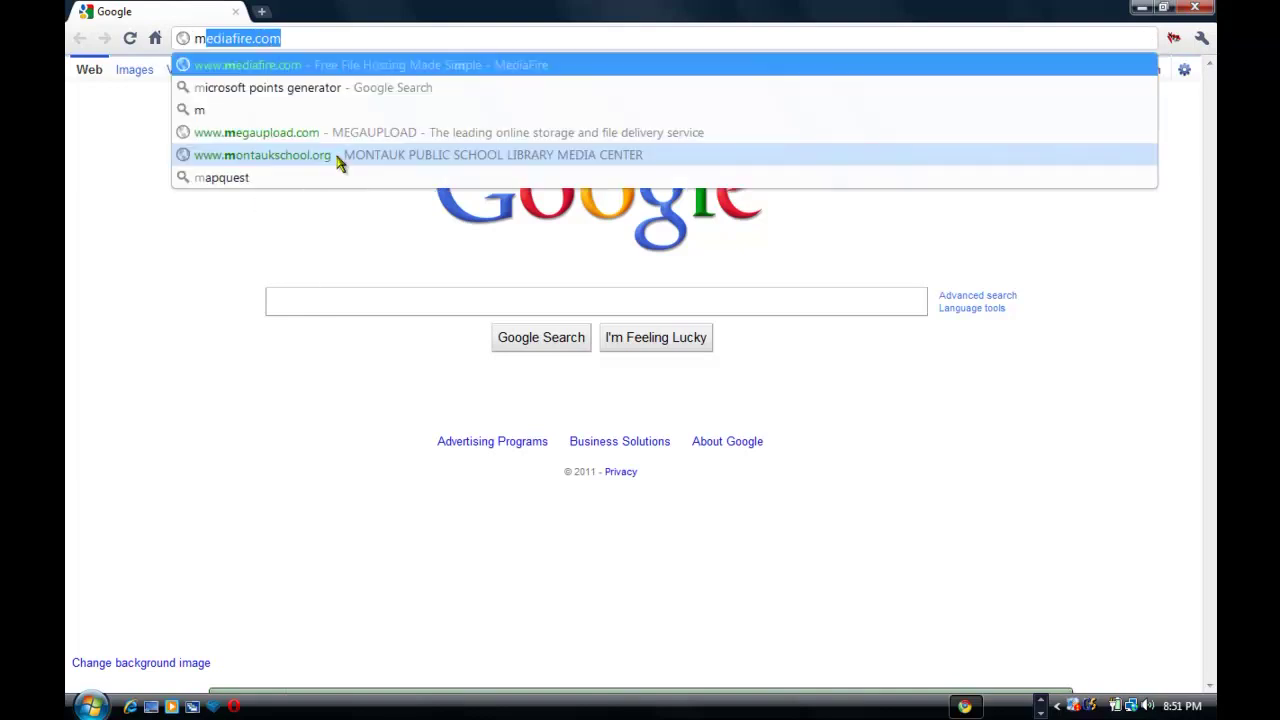
key("Return")
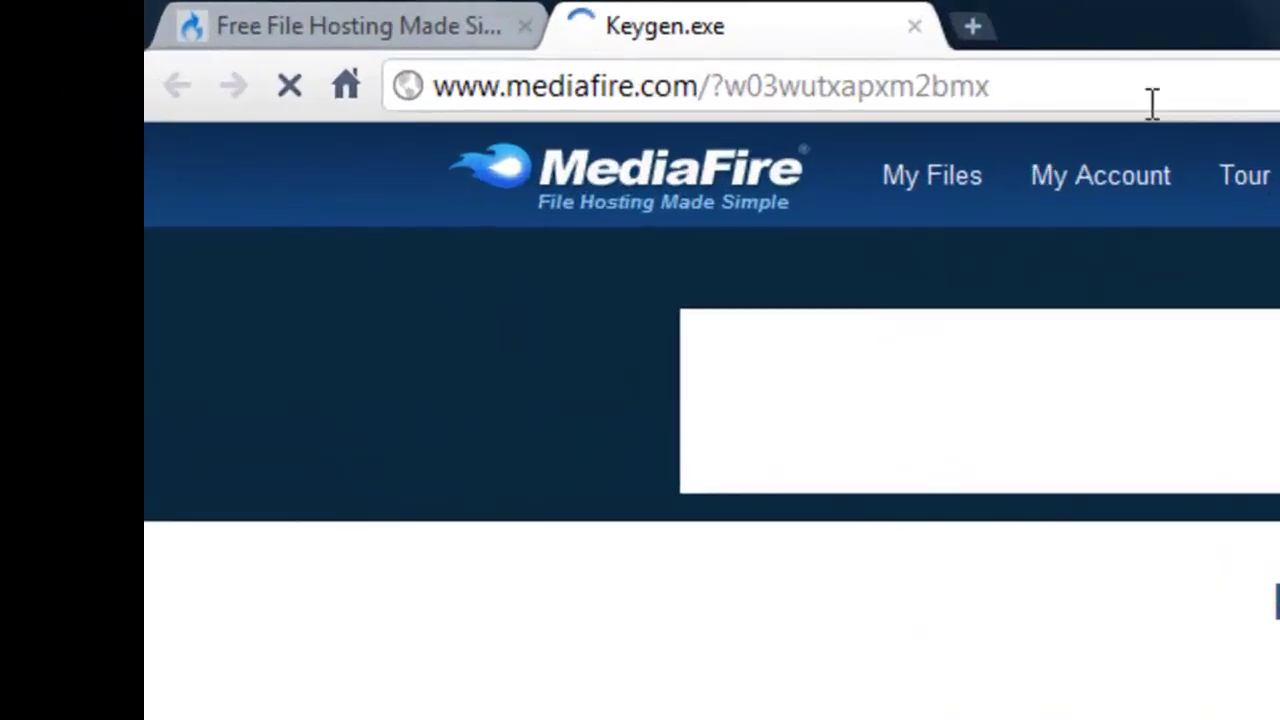
left_click(790, 63)
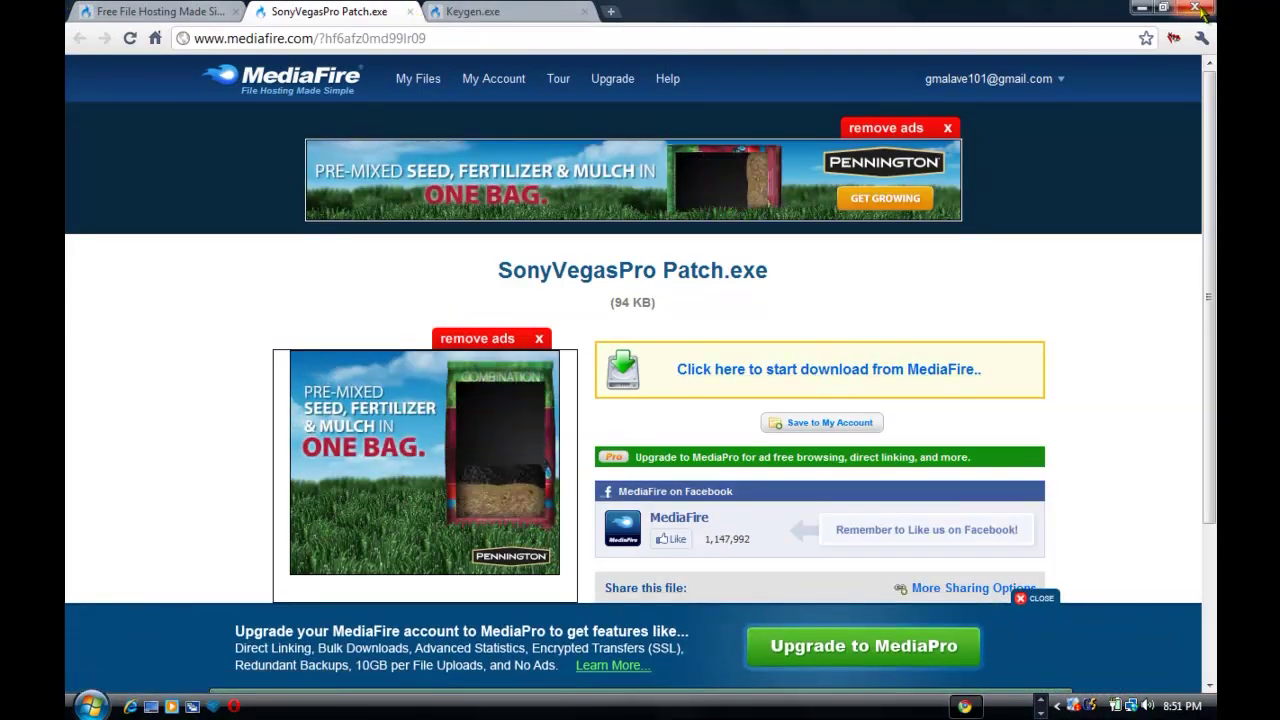
left_click(409, 11)
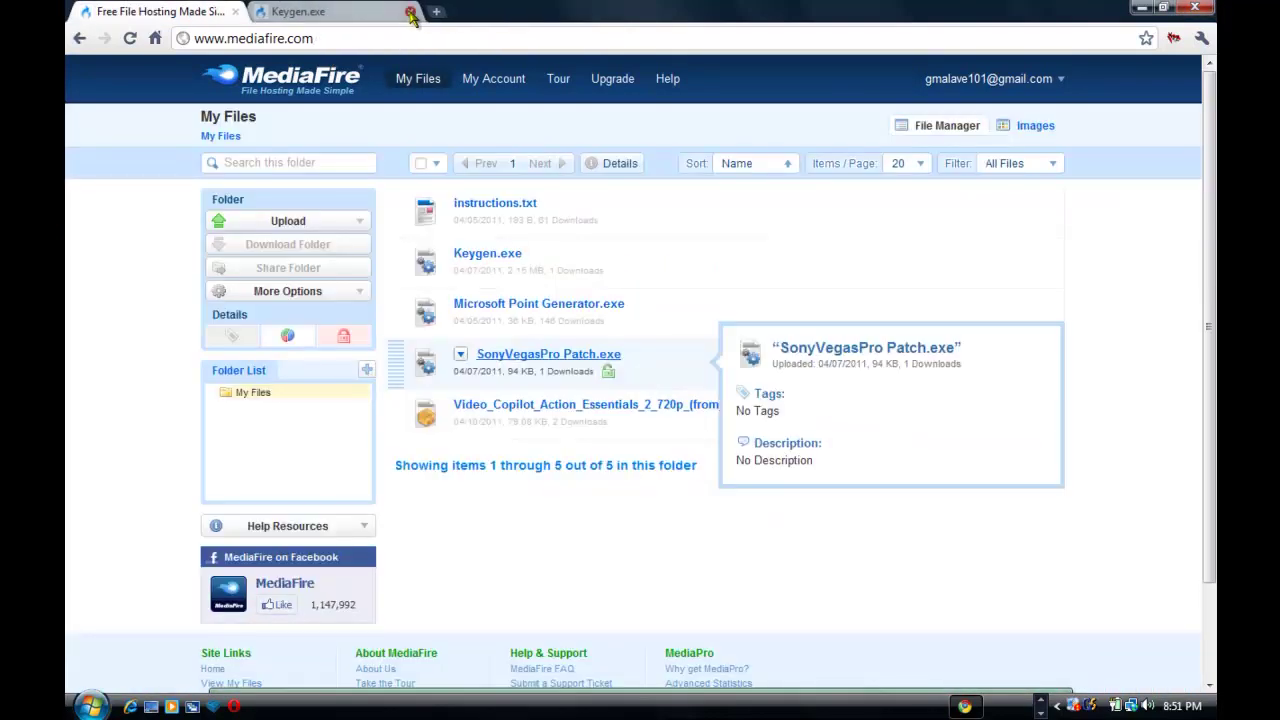
Search Google for 'sony vegas pro 10' using the 'sony vegas pro 10 trial' suggestion
left_click(156, 38)
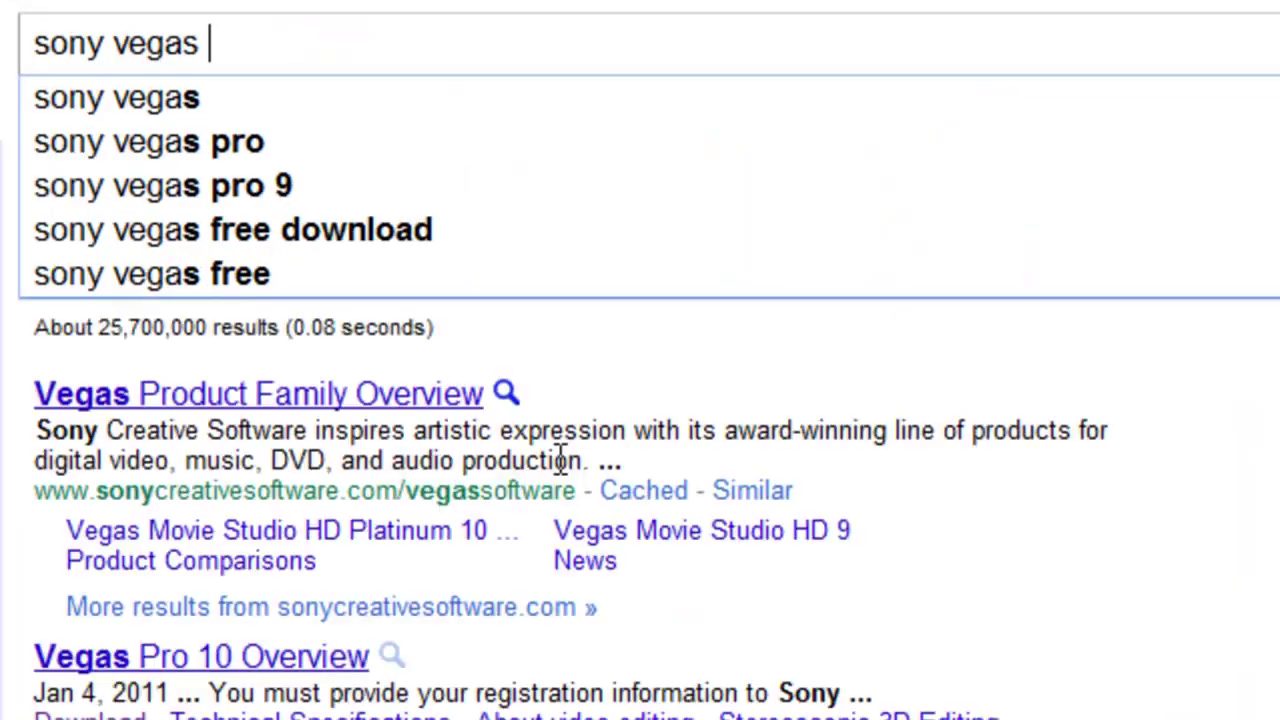
type("pro 1")
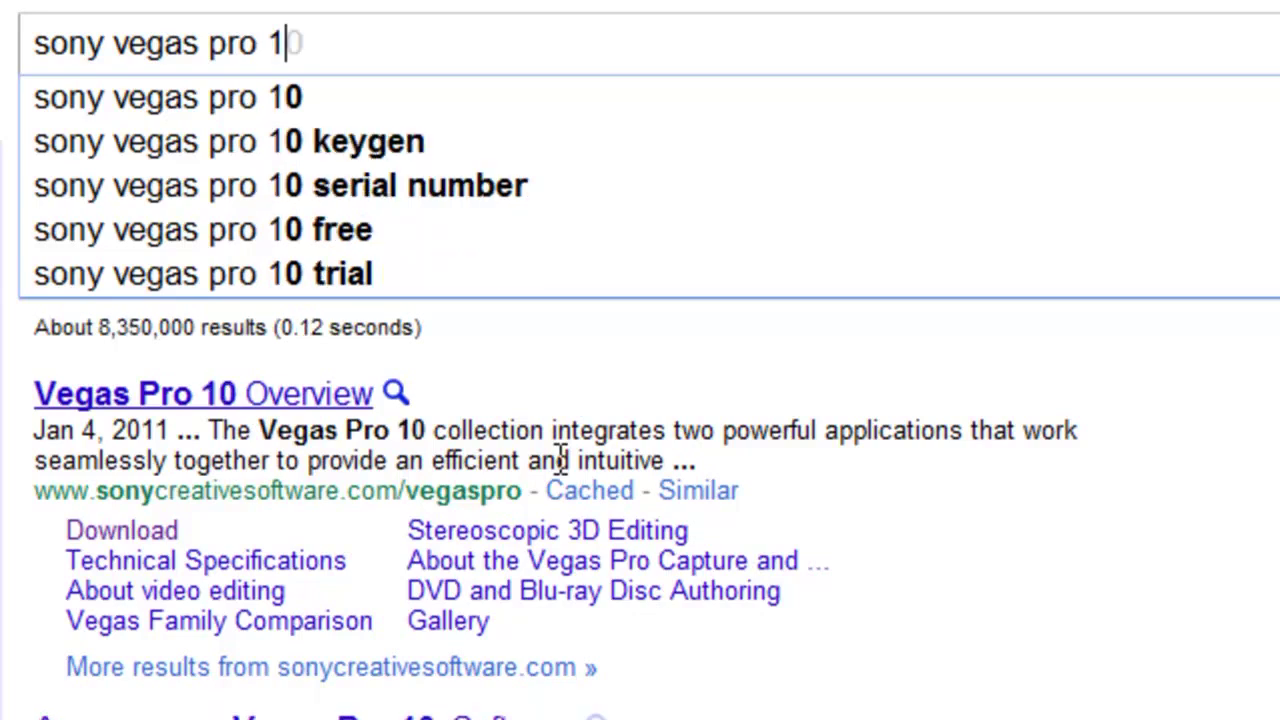
type("0")
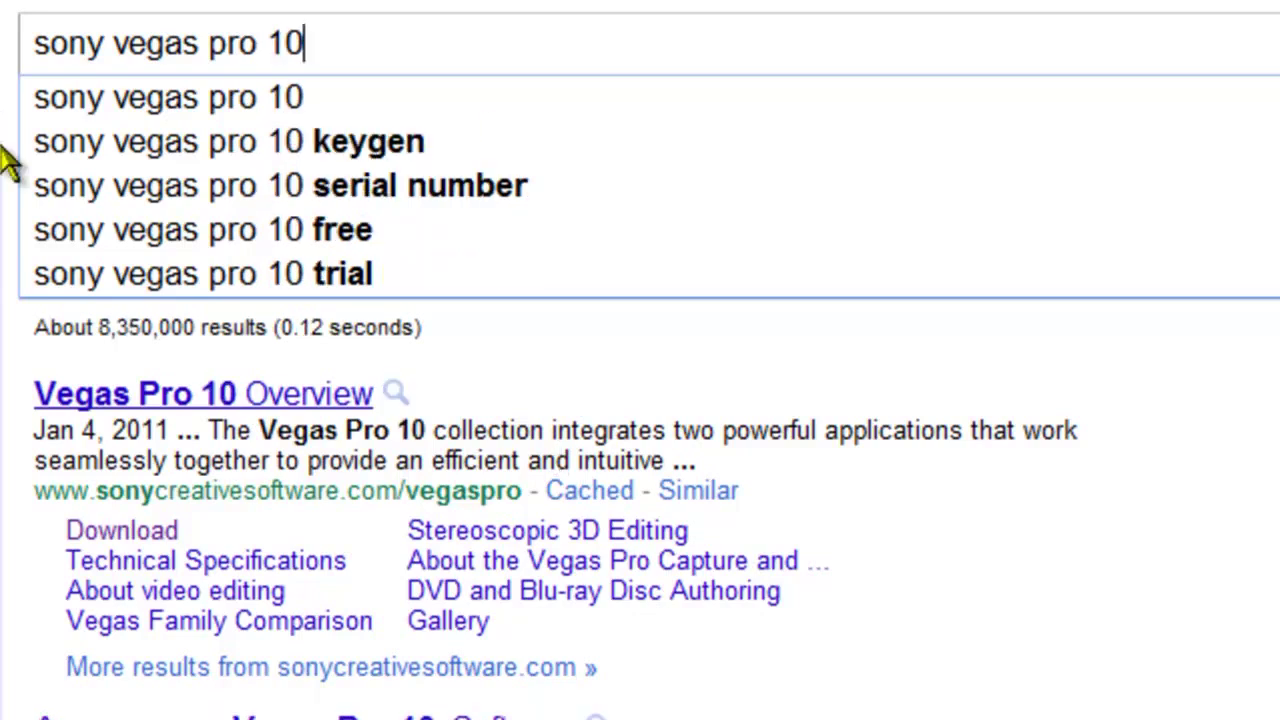
left_click(286, 274)
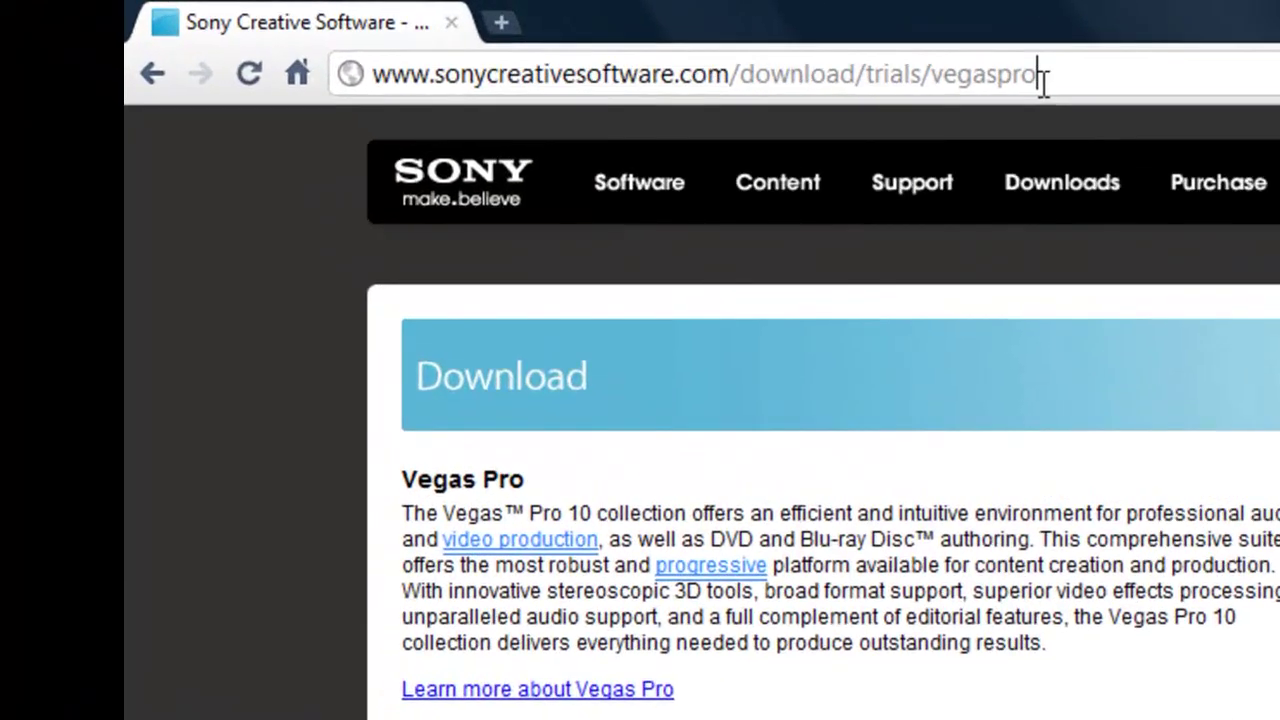
Download the English 32-bit Vegas Pro 10.0c trial, set to open automatically when finished
left_click(1042, 76)
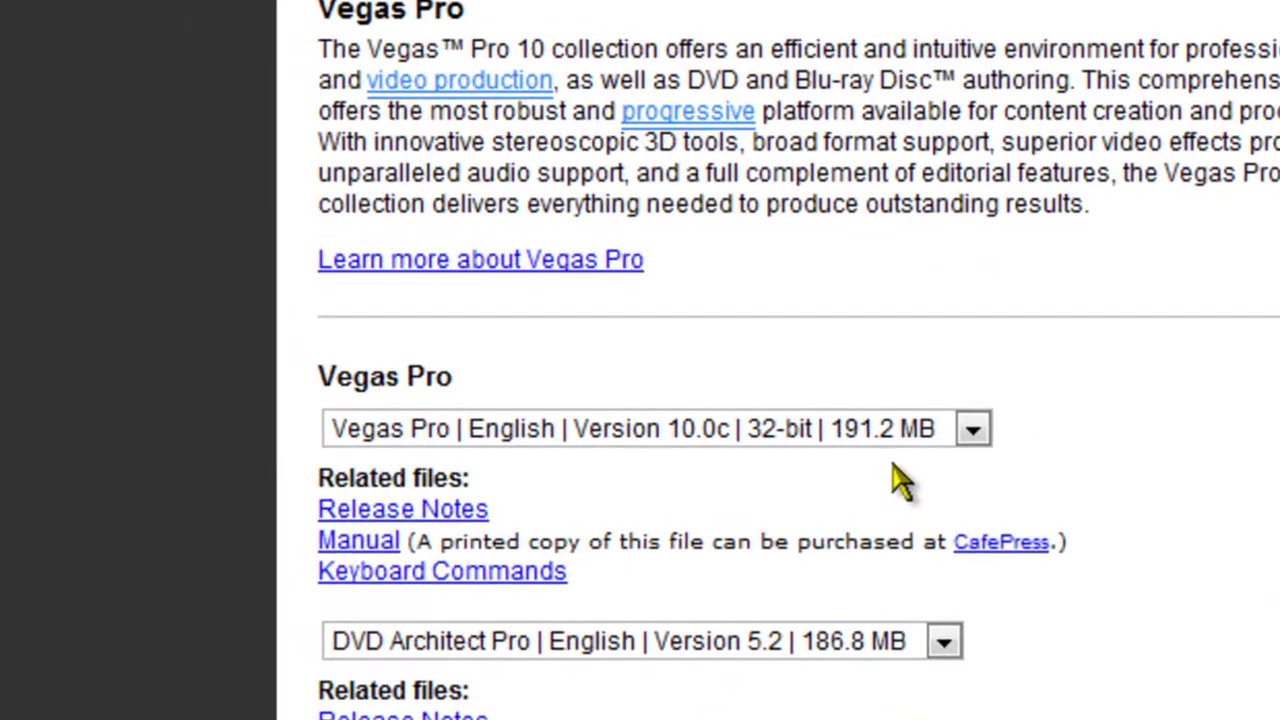
left_click(910, 440)
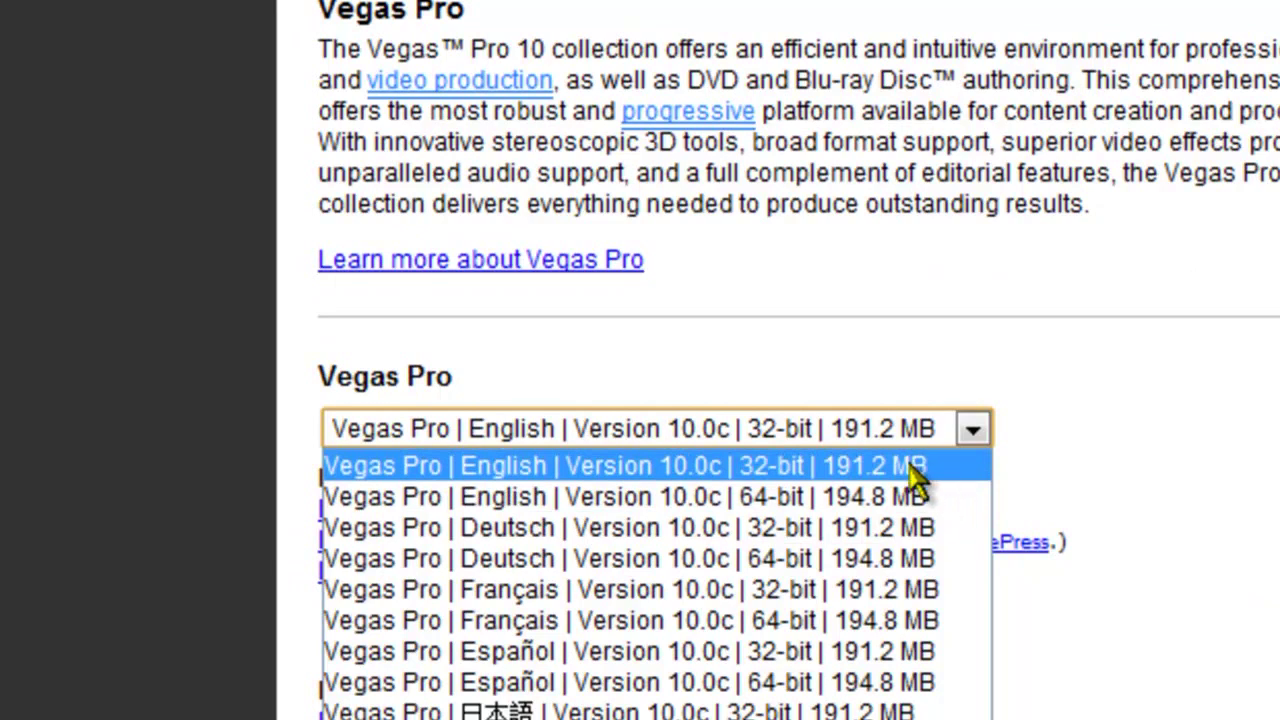
left_click(915, 465)
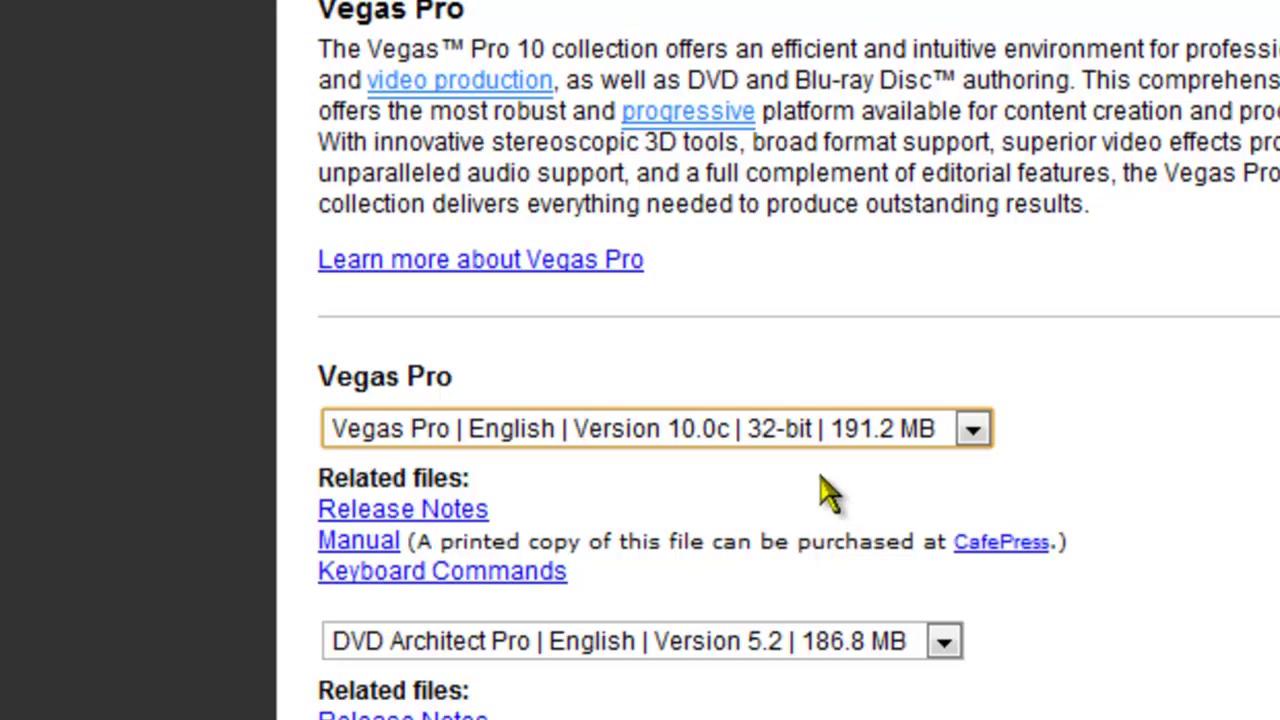
left_click(880, 432)
left_click(850, 466)
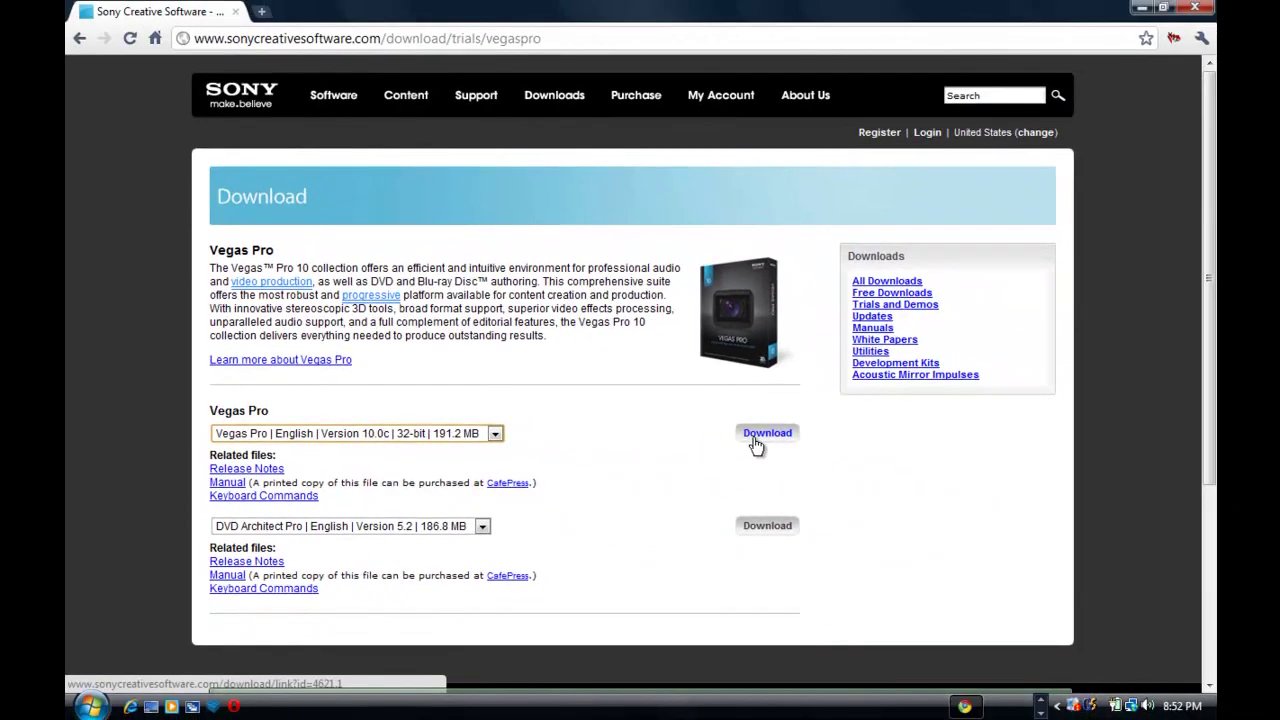
left_click(769, 444)
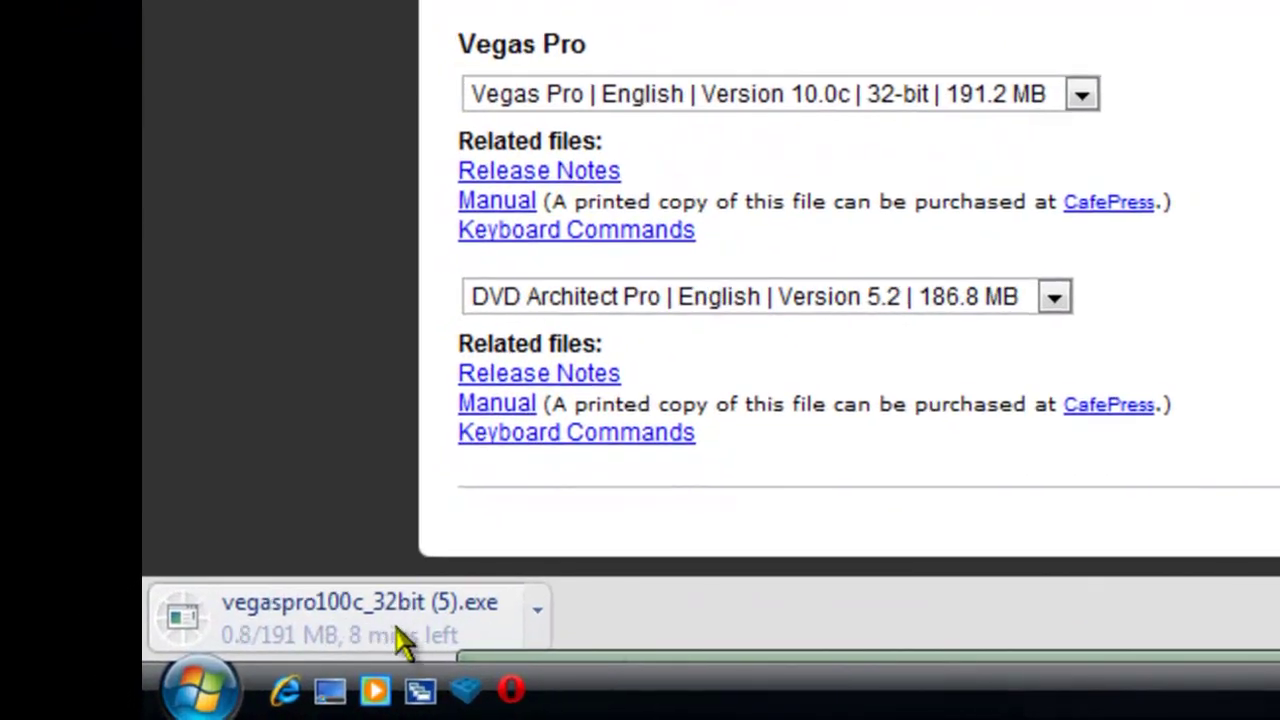
left_click(400, 640)
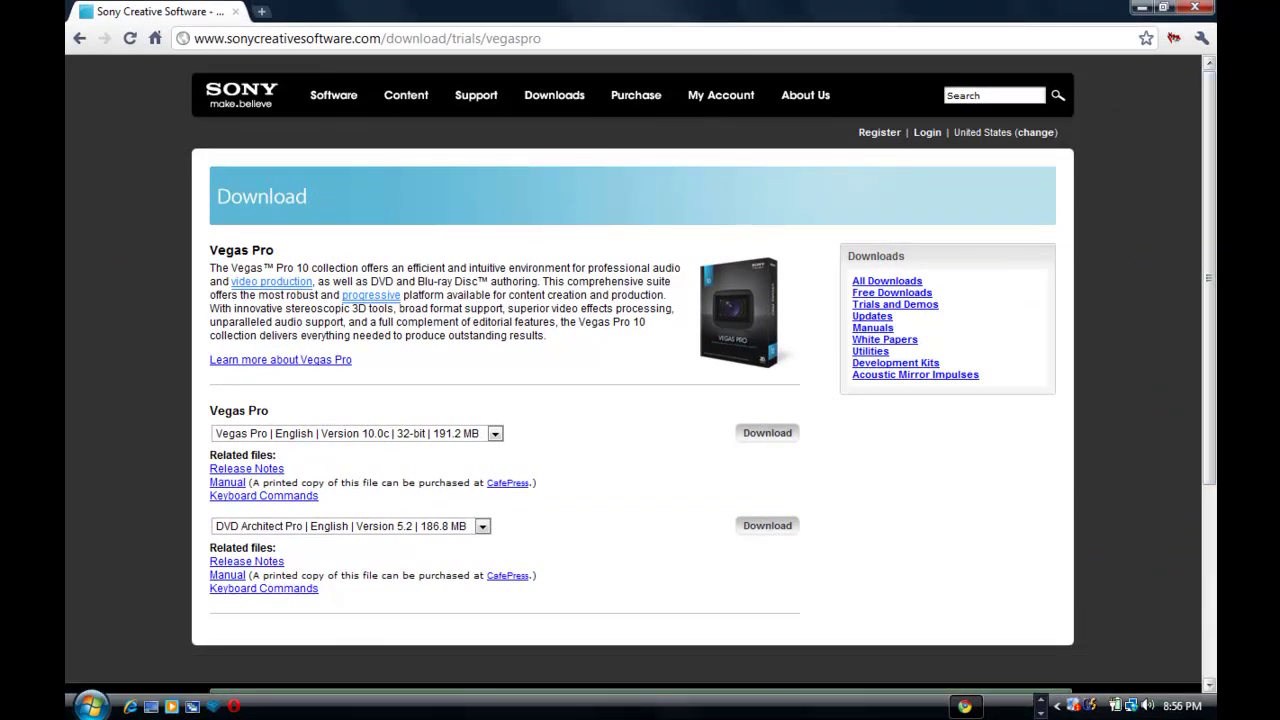
left_click(1201, 38)
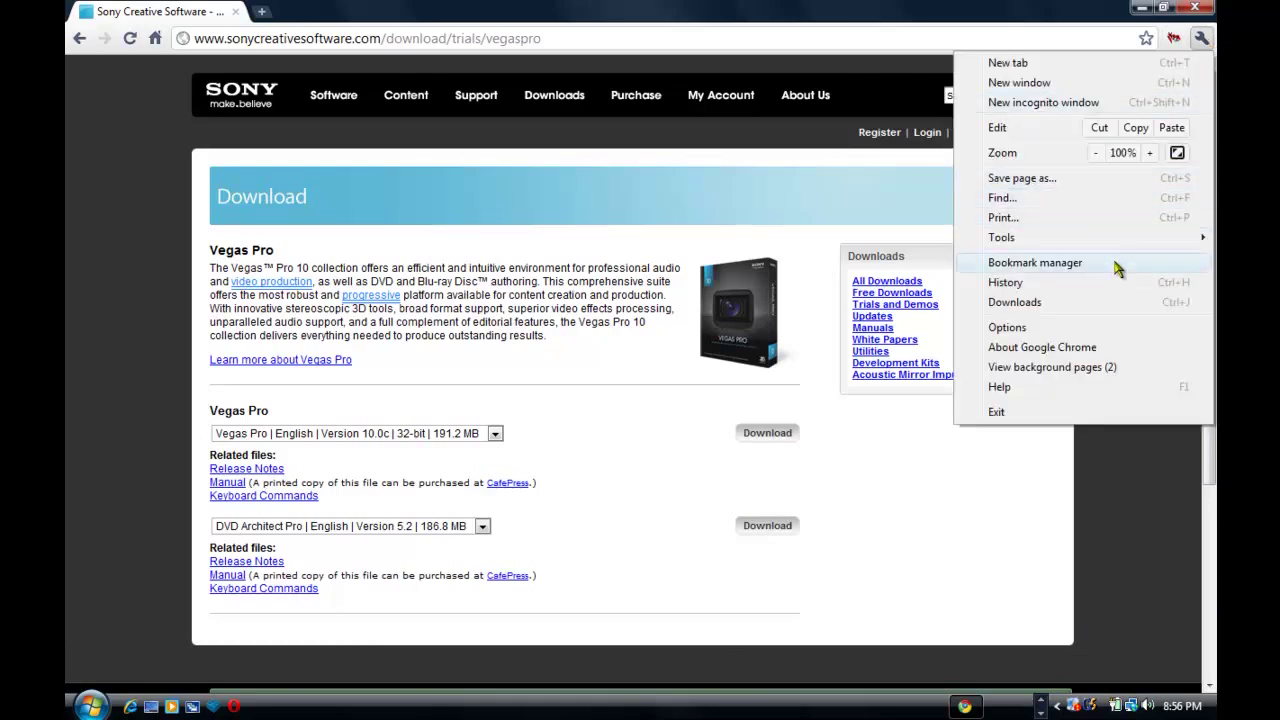
Run vegaspro100c_32bit (5).exe from Chrome's Downloads list
left_click(1015, 302)
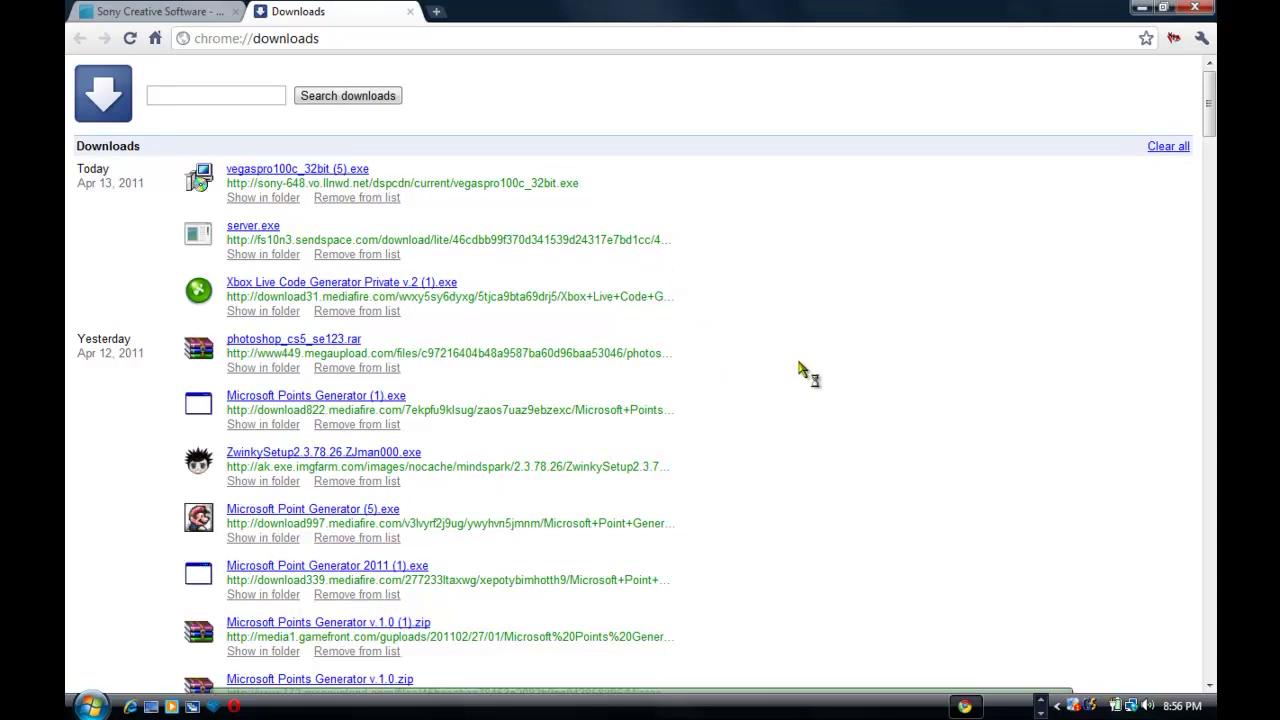
left_click(1194, 7)
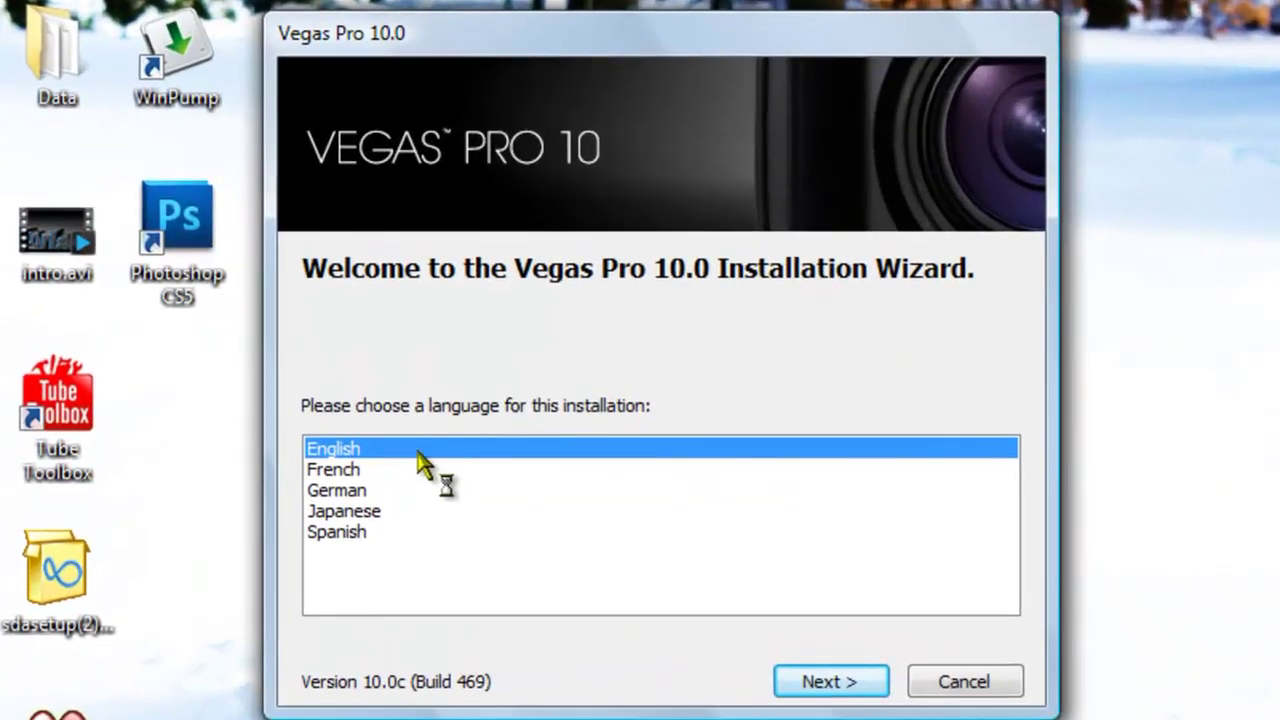
Install Vegas Pro 10.0c in English, accepting the license and adding a desktop shortcut
left_click(860, 684)
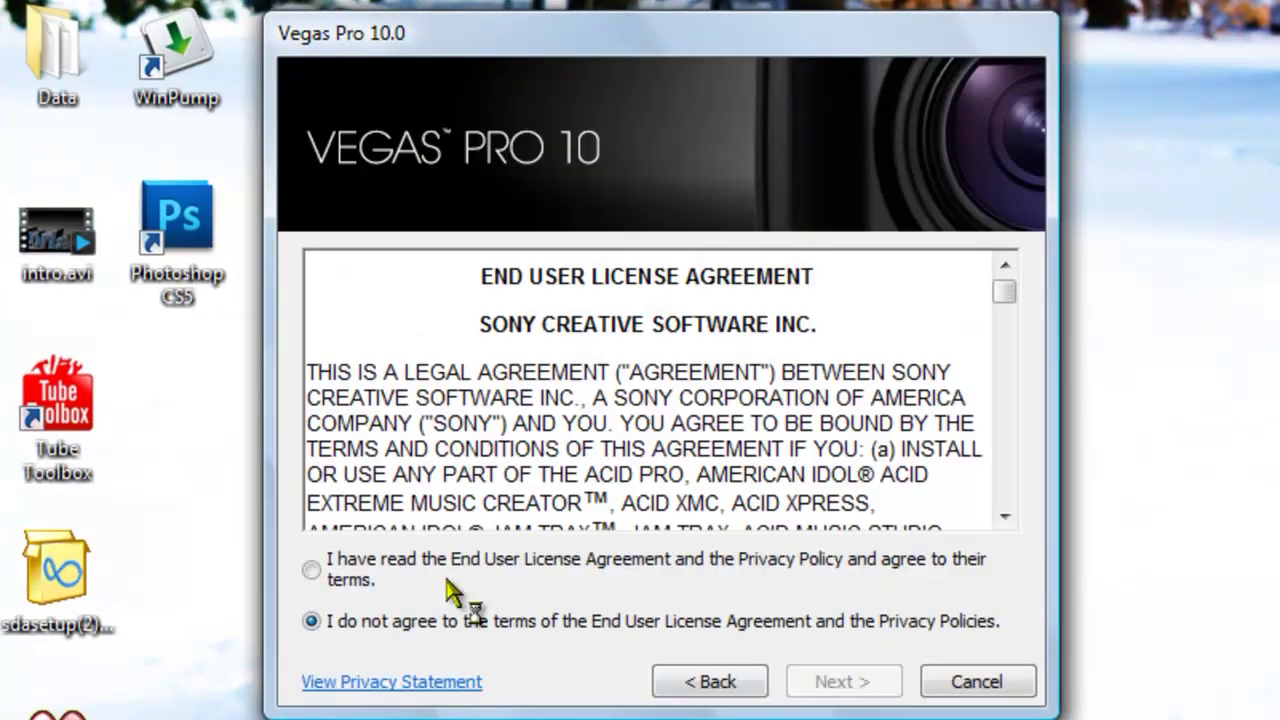
left_click(350, 575)
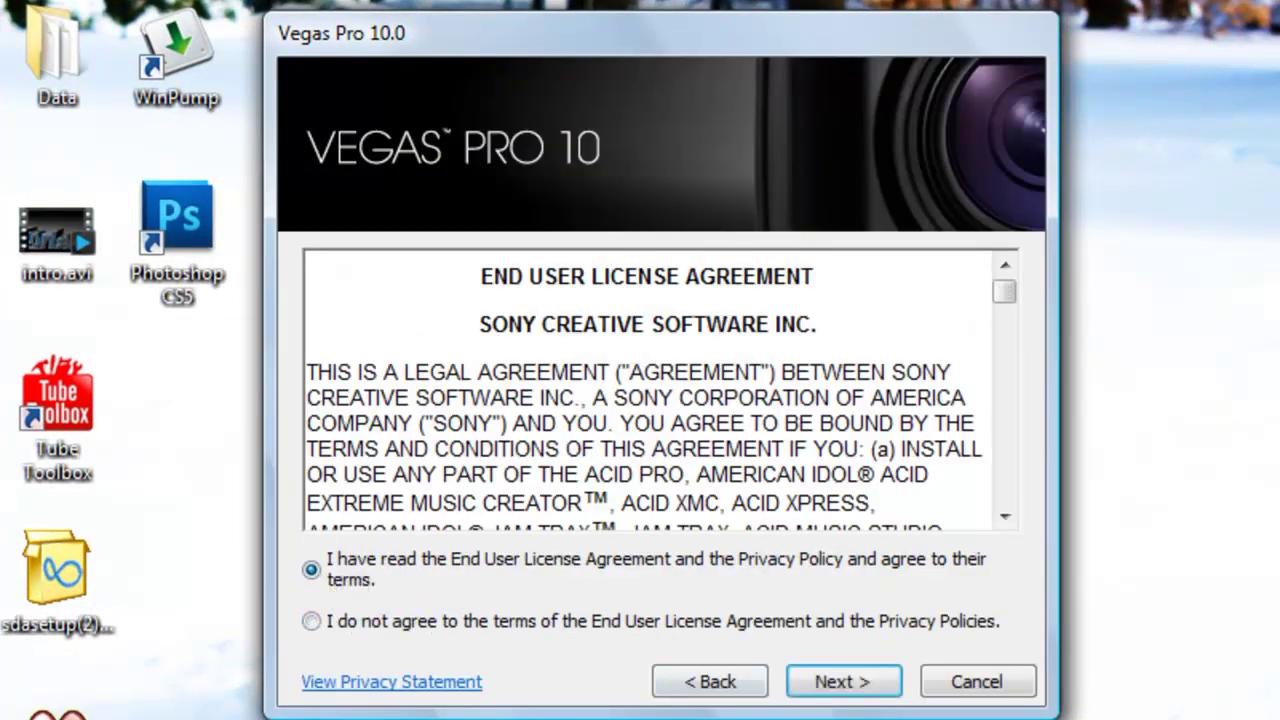
left_click(850, 684)
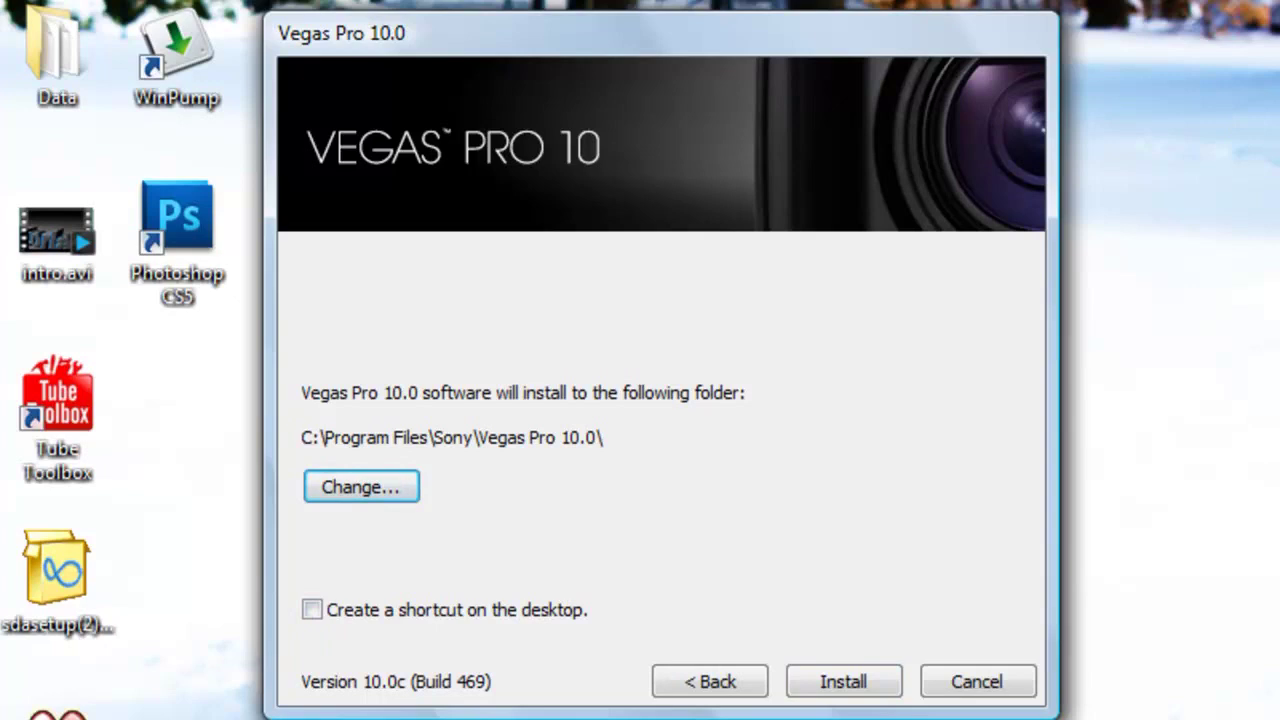
left_click(313, 612)
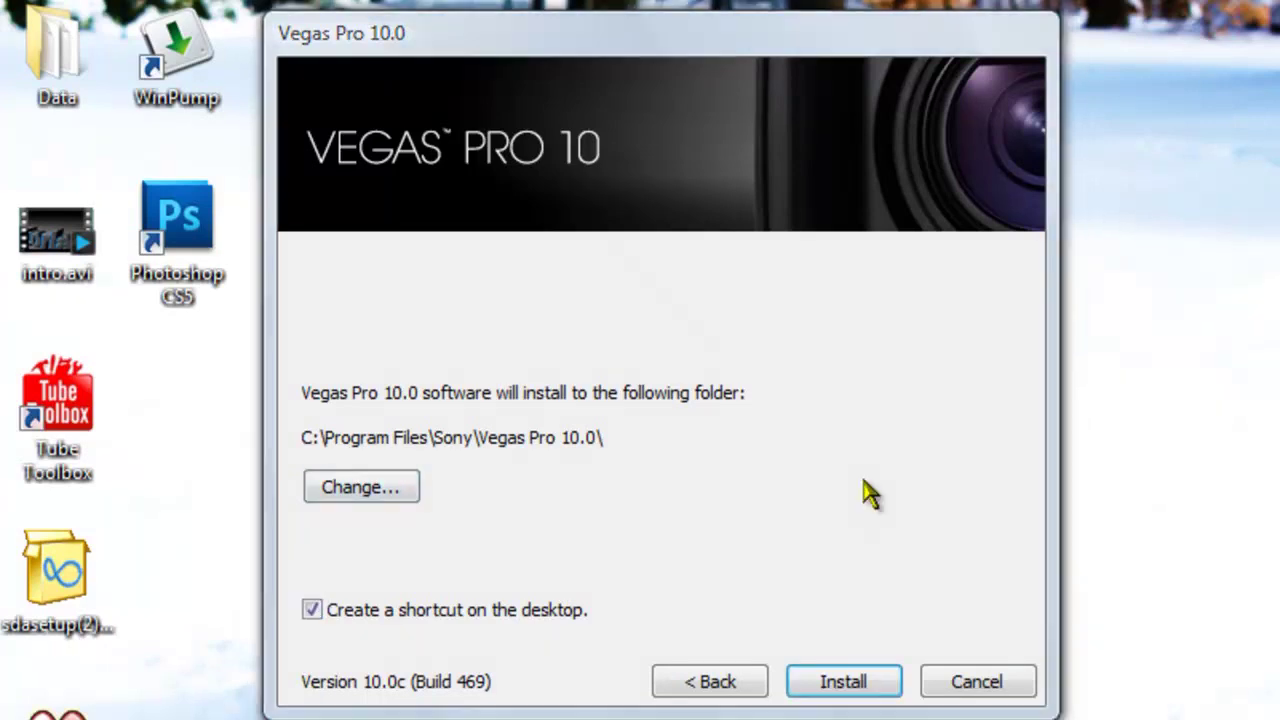
left_click(867, 686)
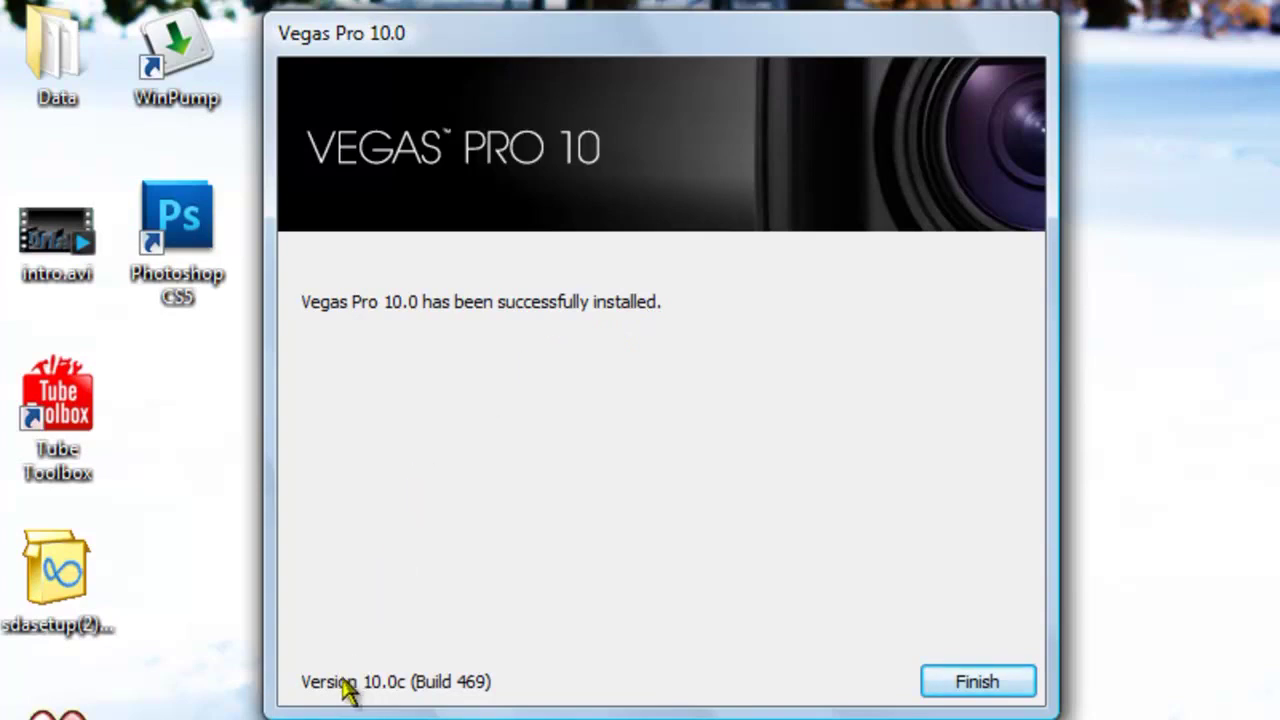
left_click(952, 690)
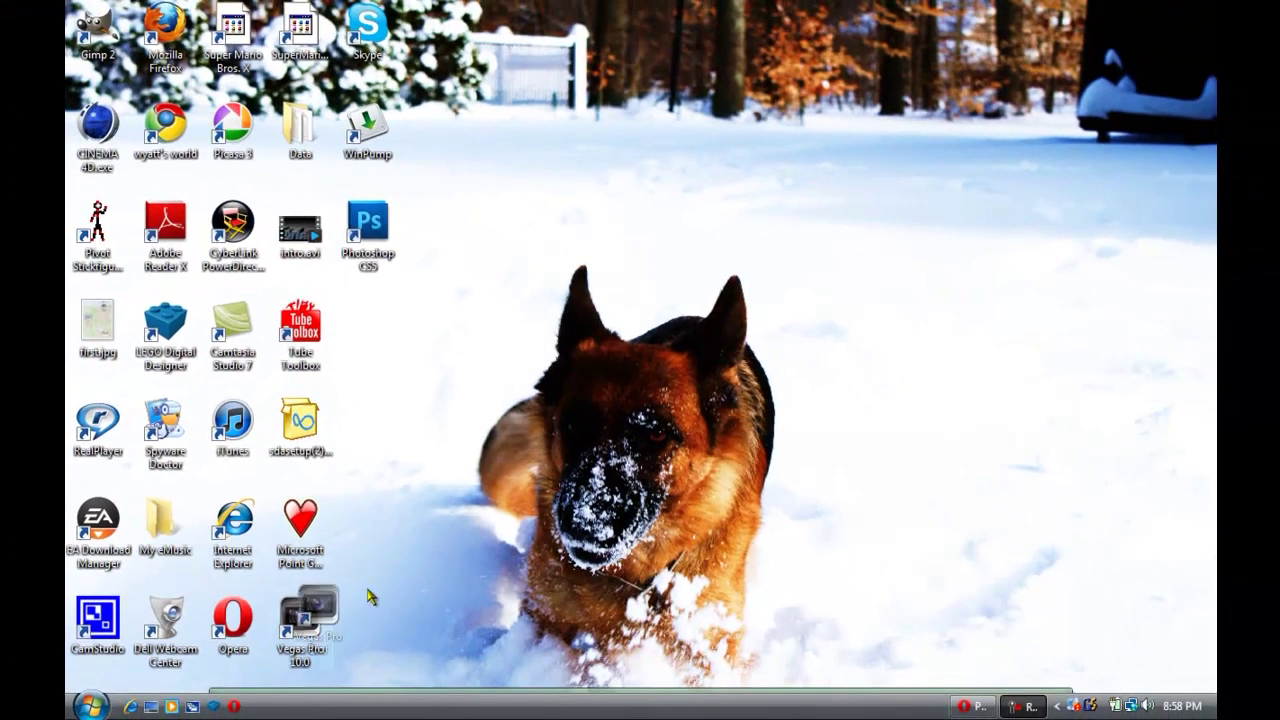
Reposition the desktop shortcut and browse to Downloads\Sony vegas pro 10 crack and keygen
mouse_move(326, 641)
left_mouse_down()
mouse_move(528, 410)
mouse_move(290, 625)
left_mouse_up()
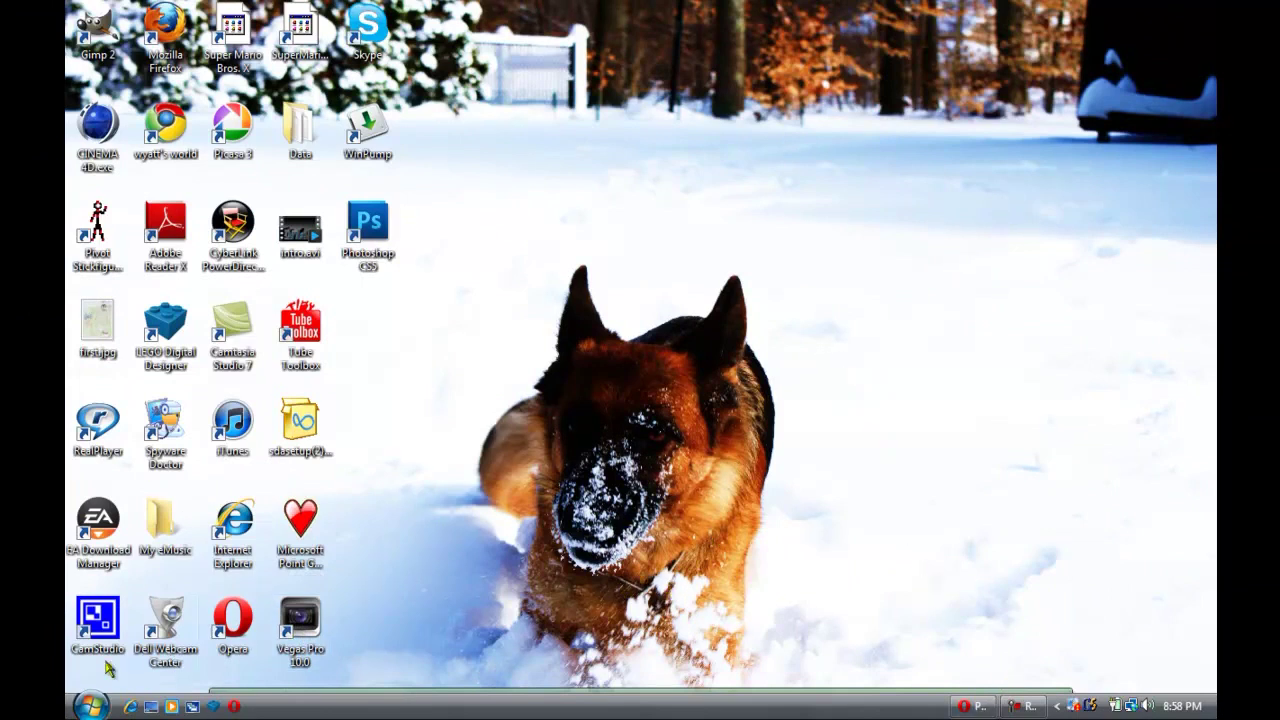
key("super")
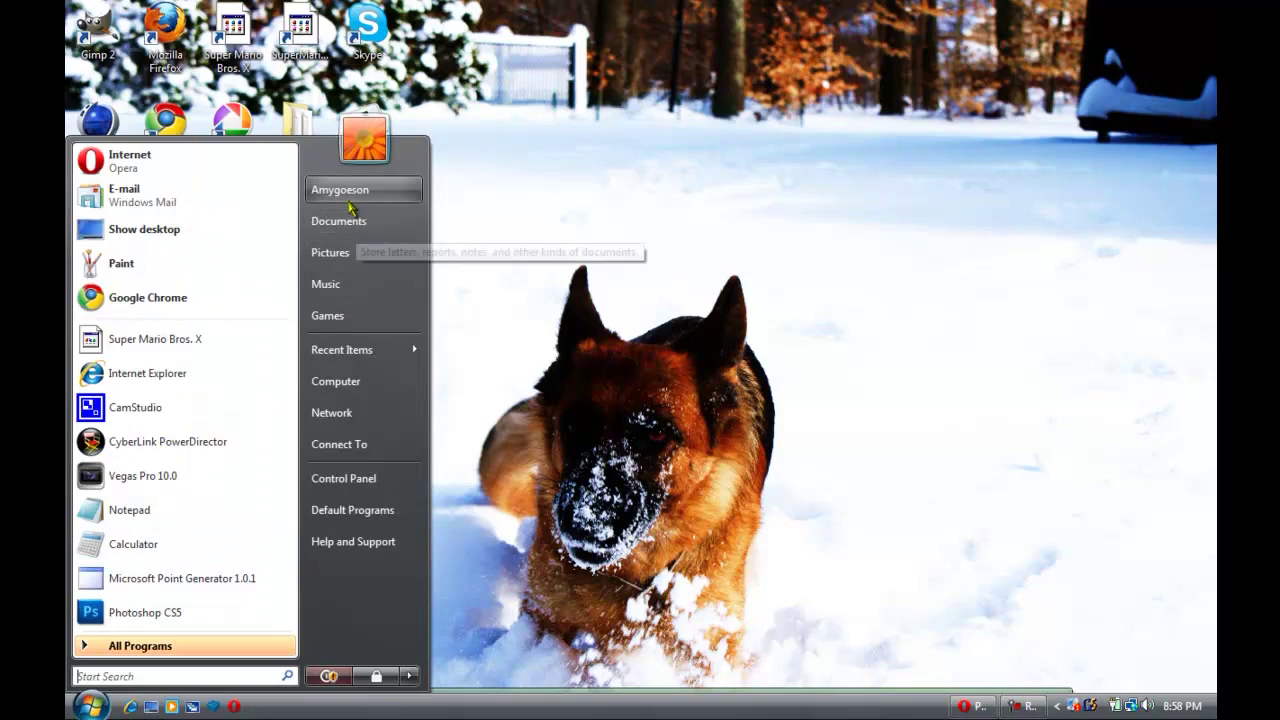
left_click(344, 190)
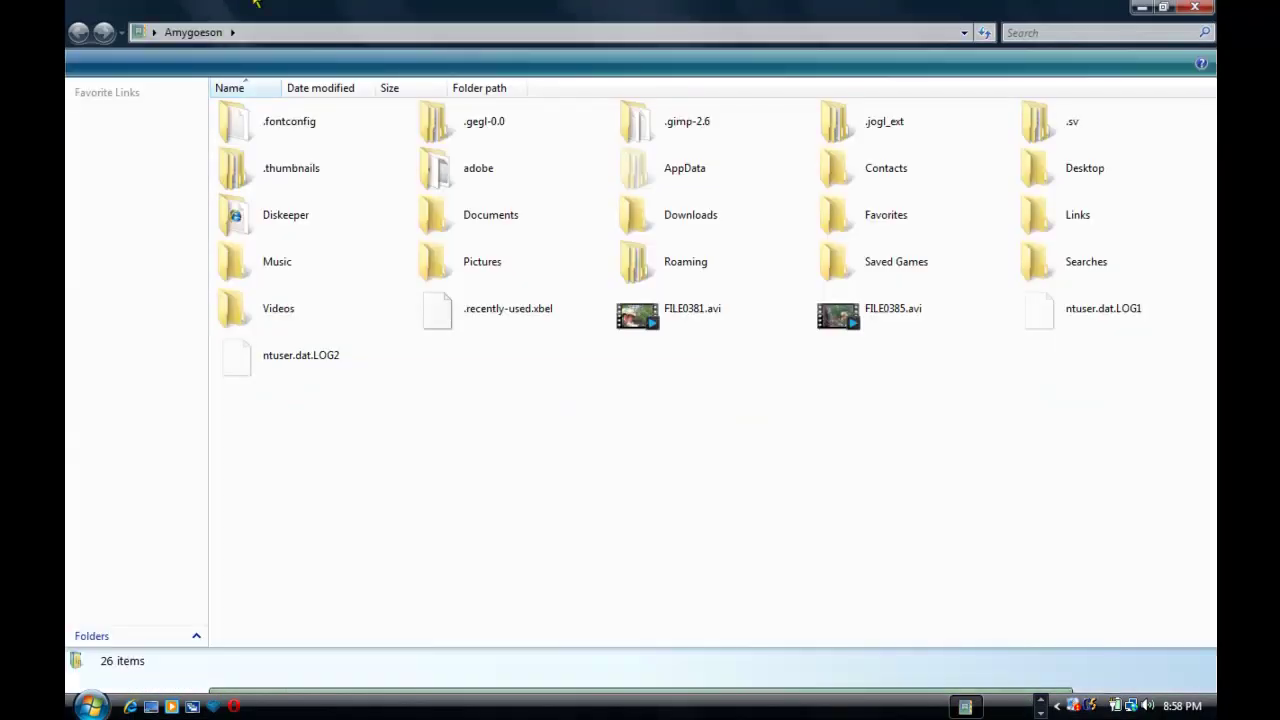
double_click(688, 214)
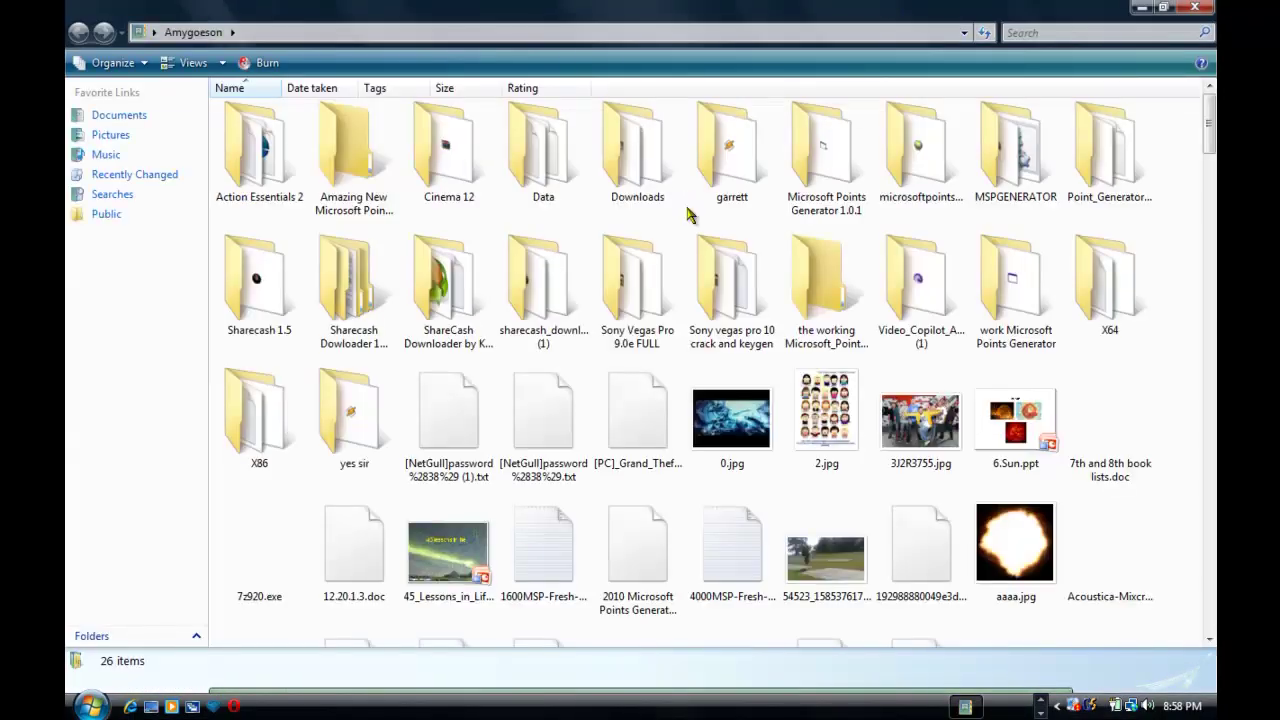
double_click(742, 318)
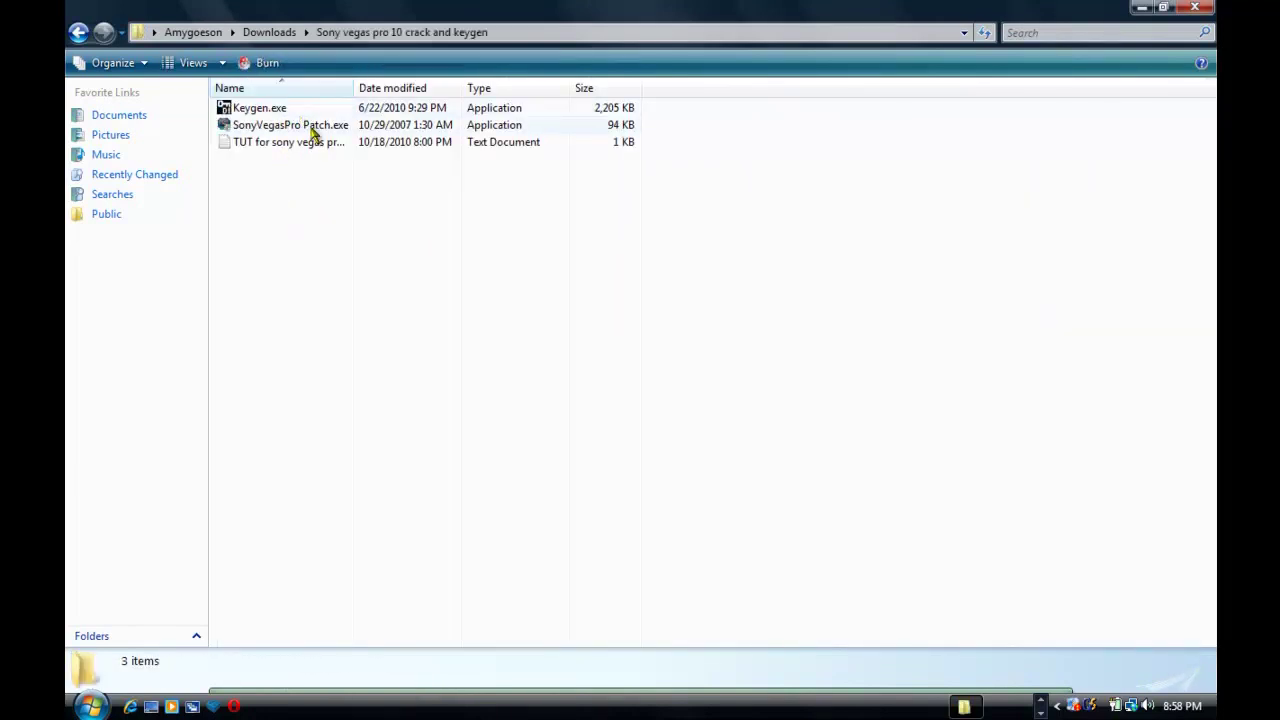
mouse_move(290, 125)
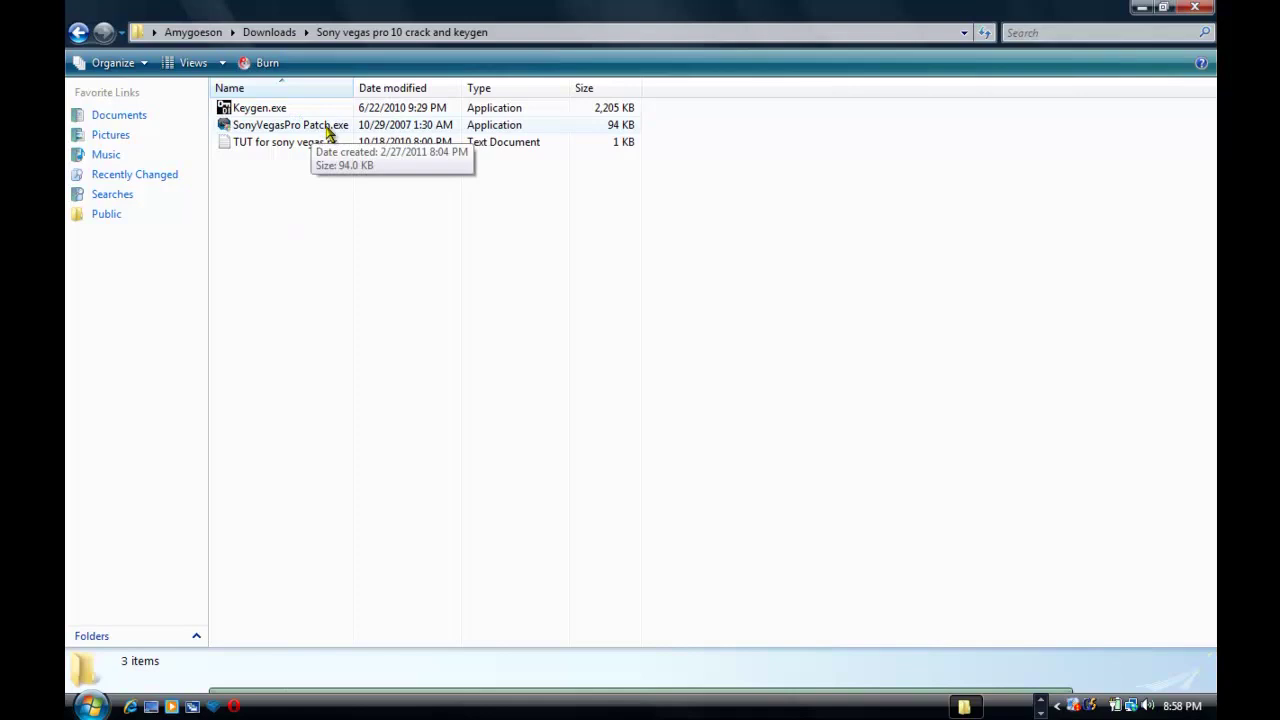
right_click(341, 128)
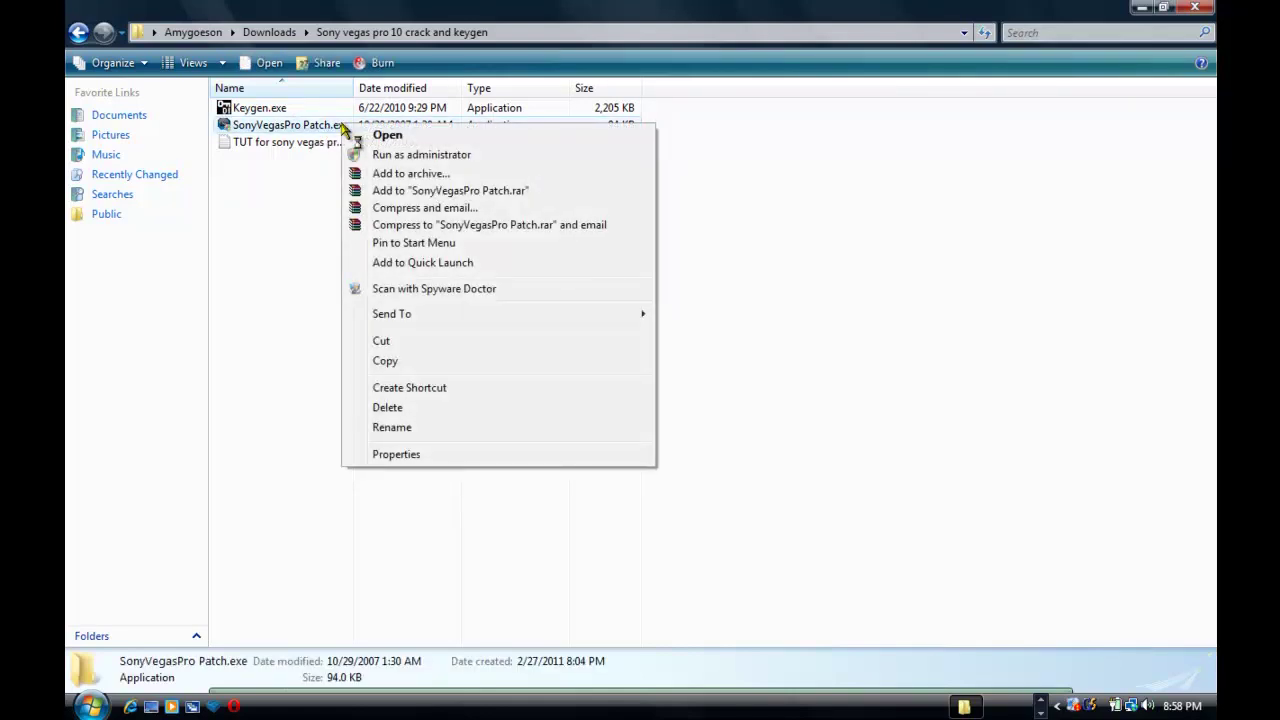
Run SonyVegasPro Patch as administrator and point it at C:\Program Files\Sony\Vegas Pro 10.0
left_click(404, 160)
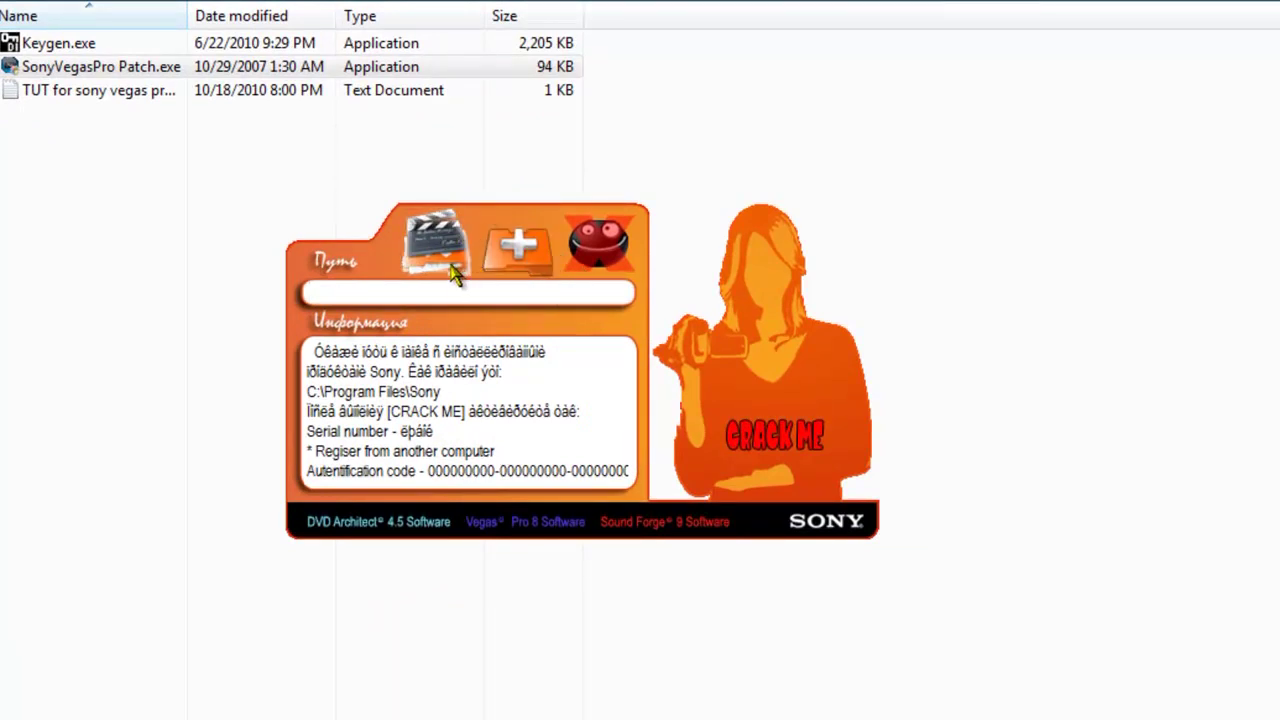
left_click(453, 235)
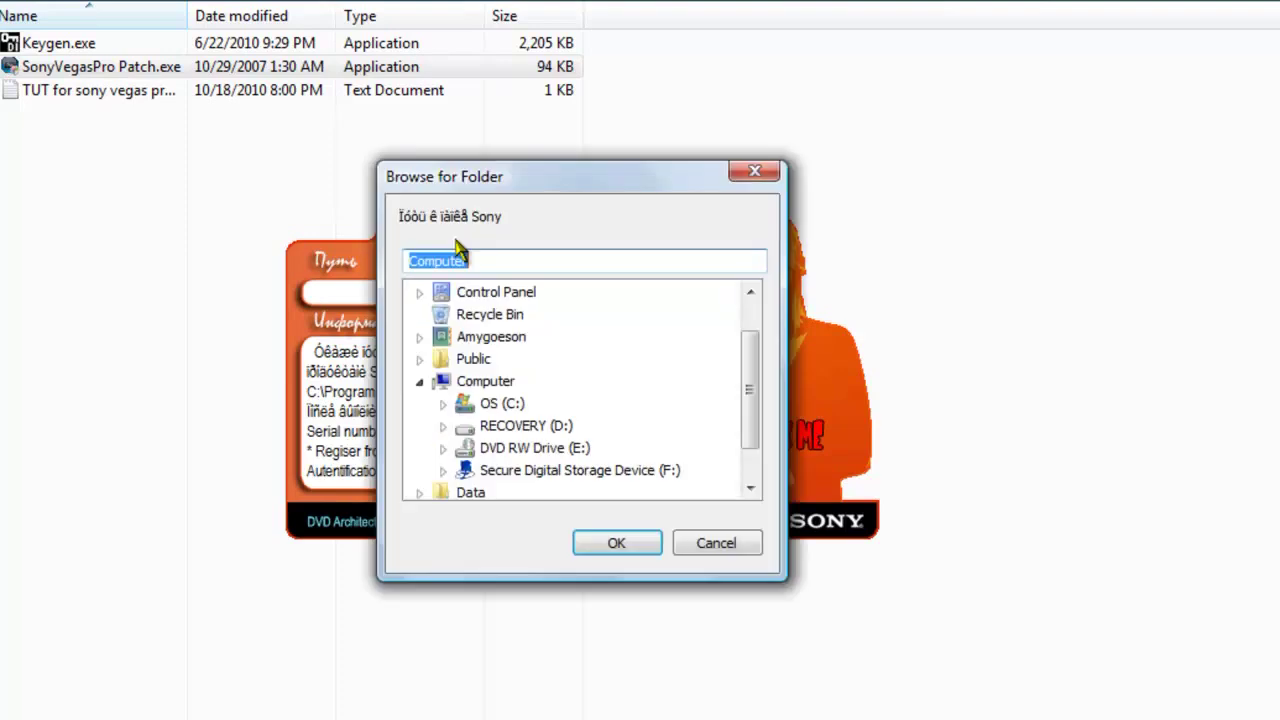
scroll(752, 378, "down", 1)
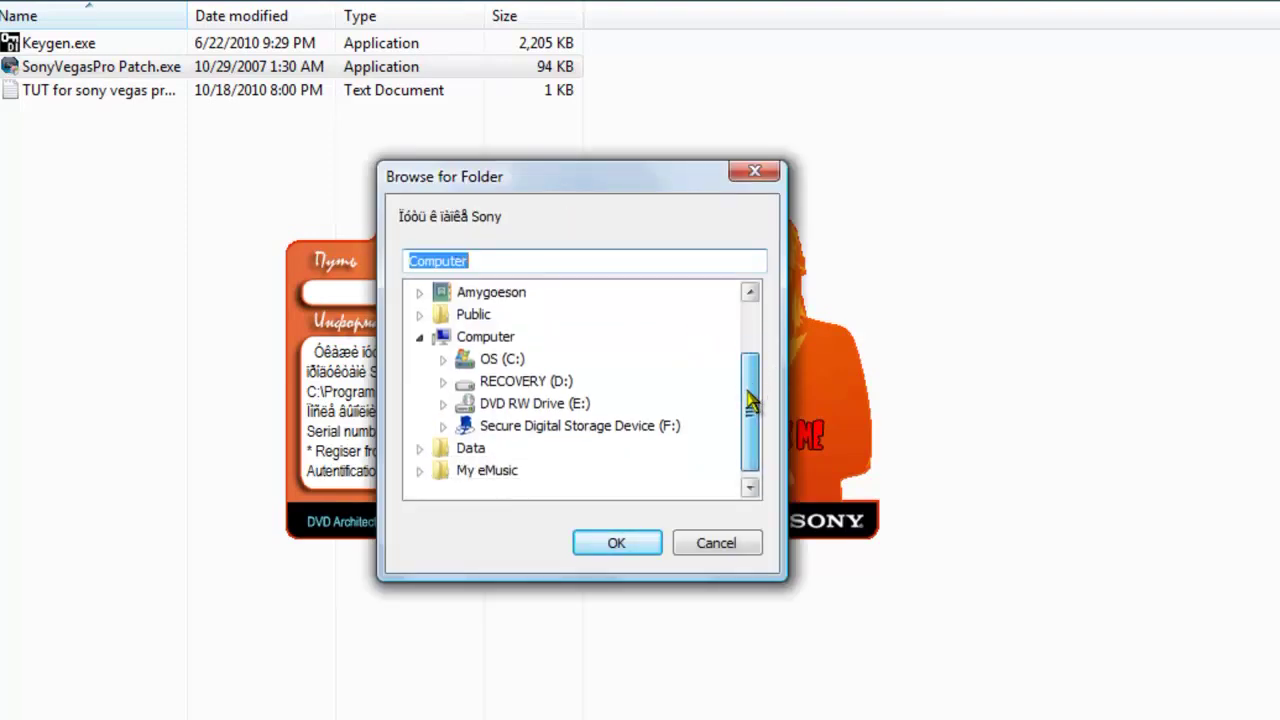
left_click(443, 359)
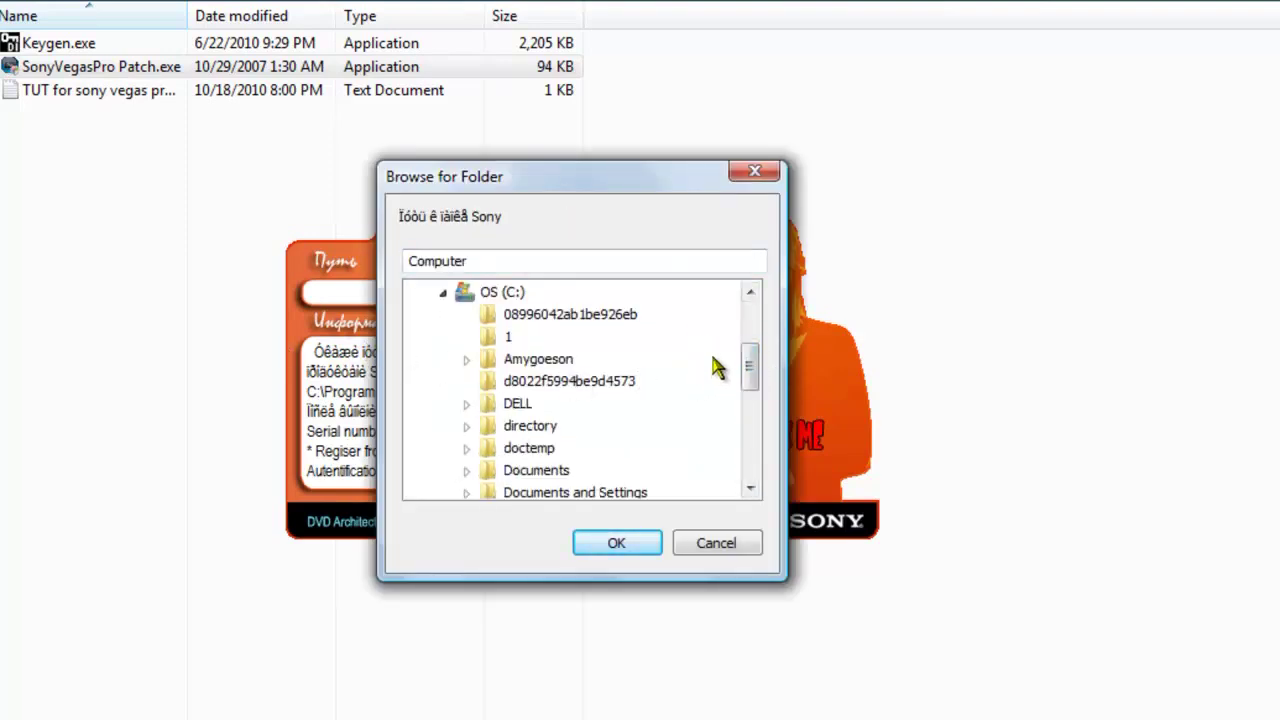
left_click_drag(749, 365, 765, 432)
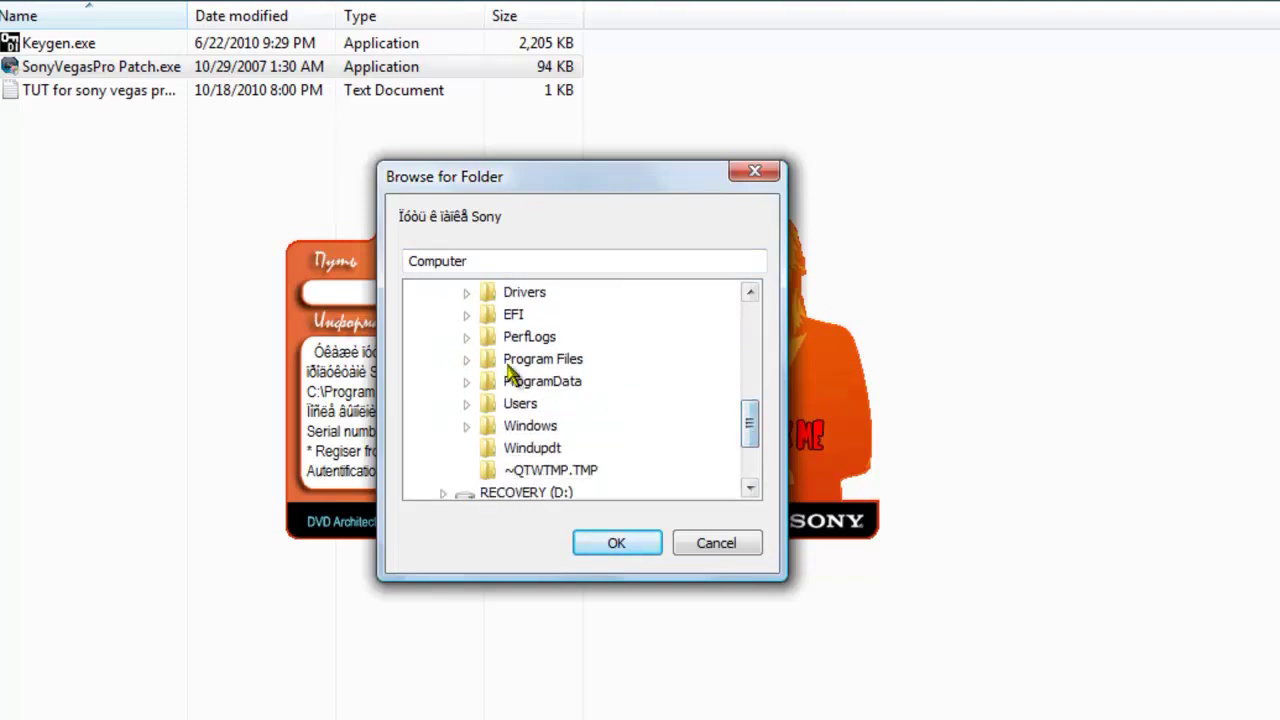
left_click(466, 359)
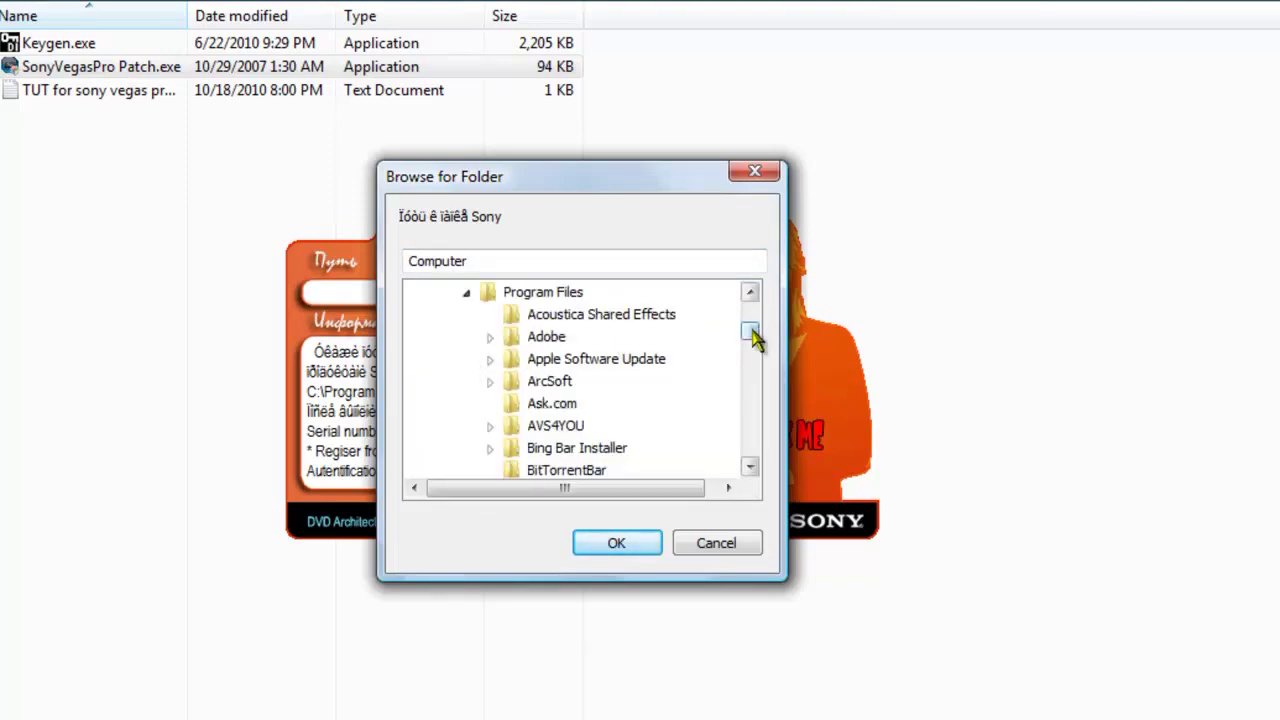
mouse_move(750, 331)
left_mouse_down()
mouse_move(766, 380)
mouse_move(751, 428)
left_mouse_up()
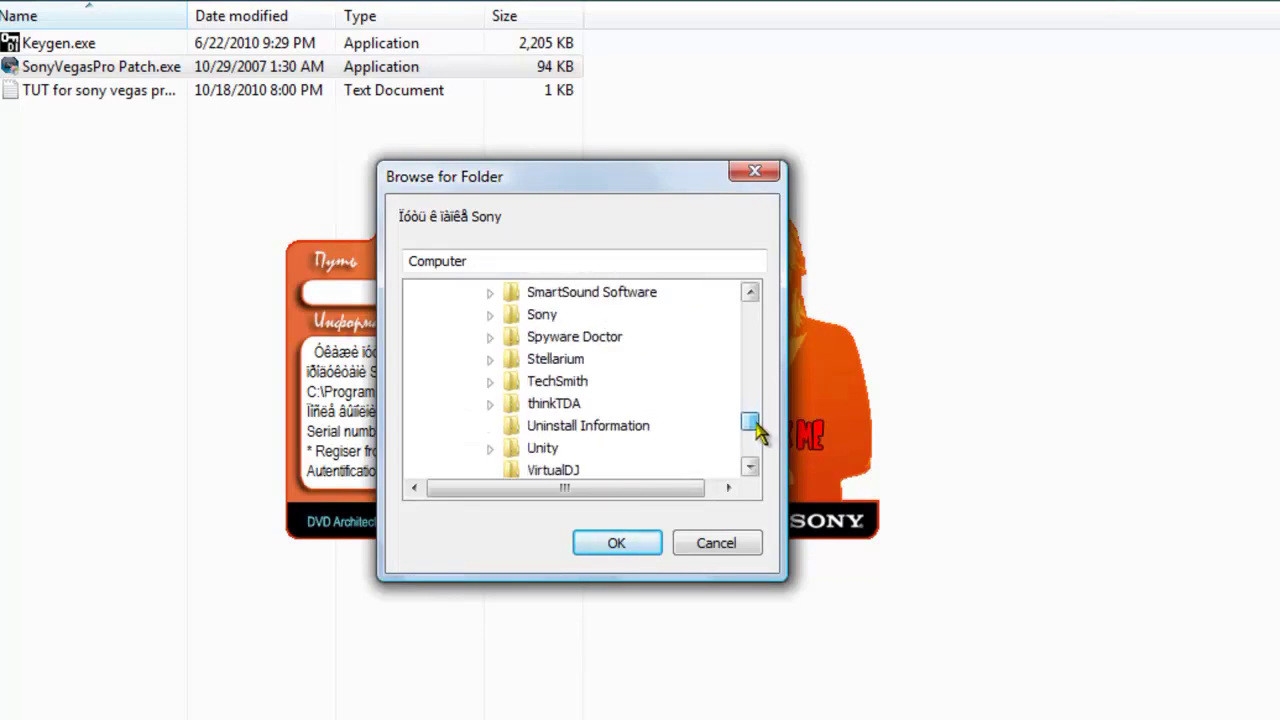
left_click(750, 291)
left_click(750, 291)
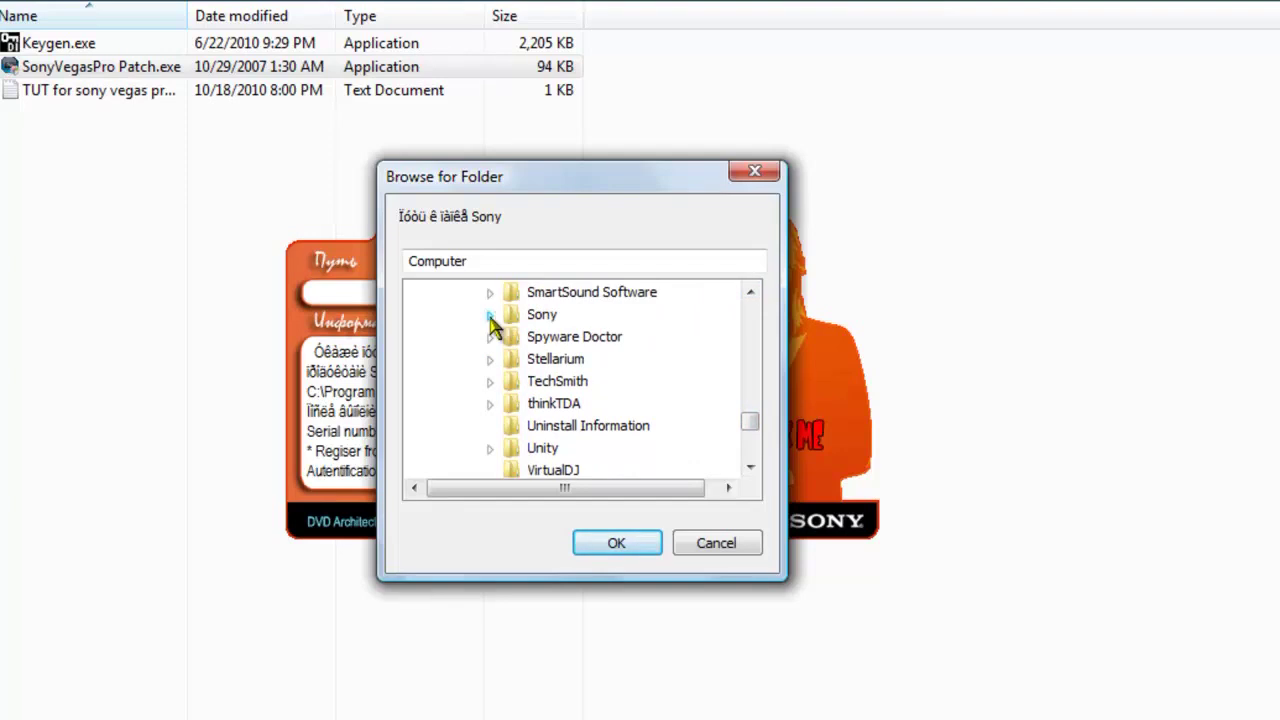
left_click(490, 315)
left_click(564, 366)
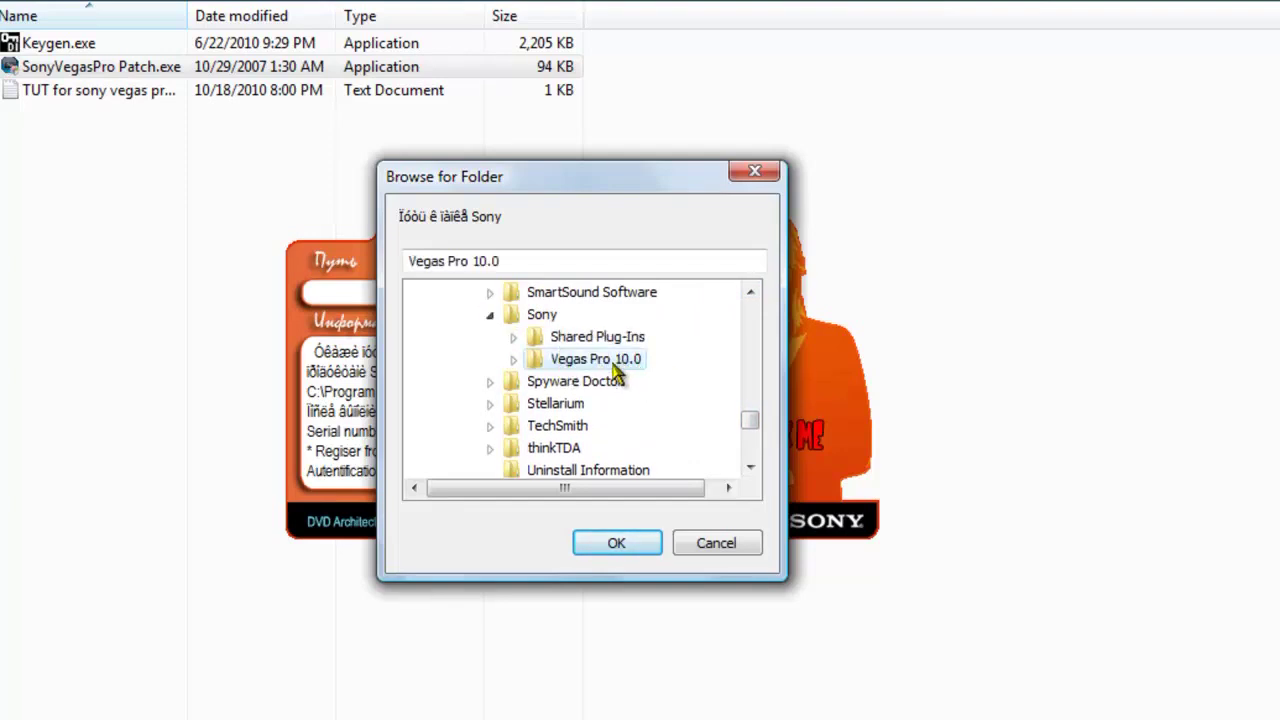
left_click(646, 549)
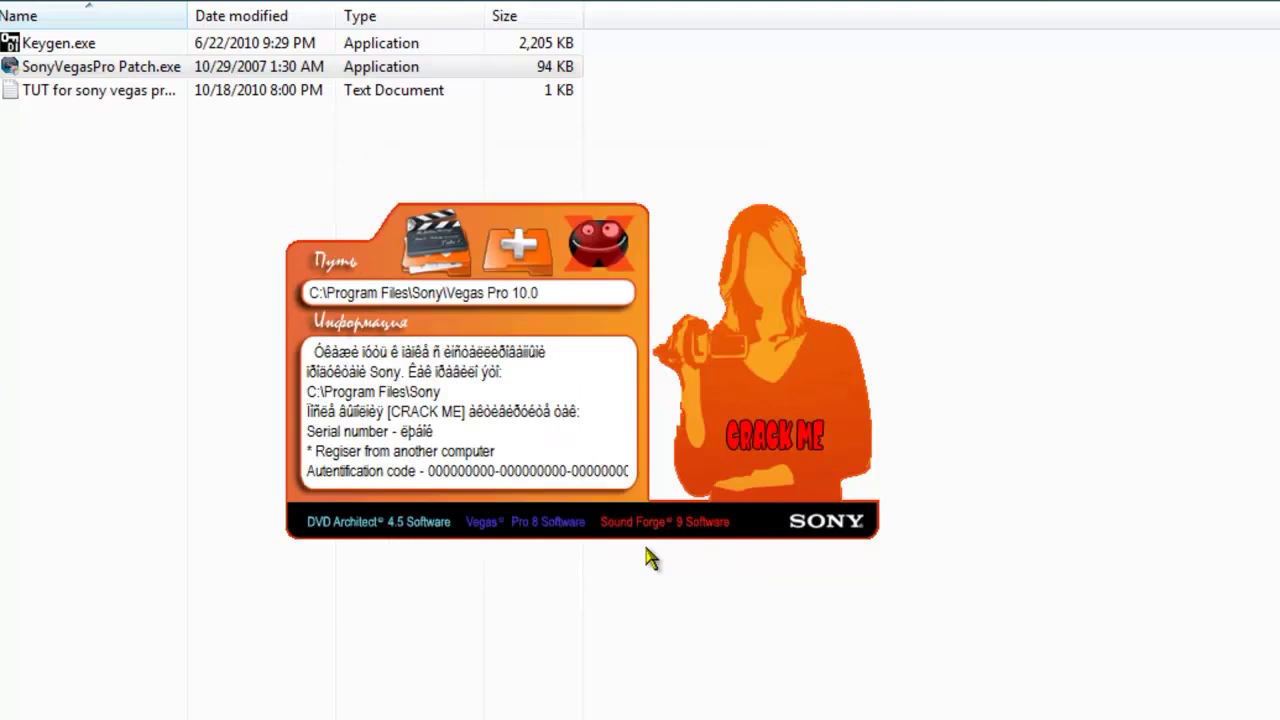
left_click(535, 250)
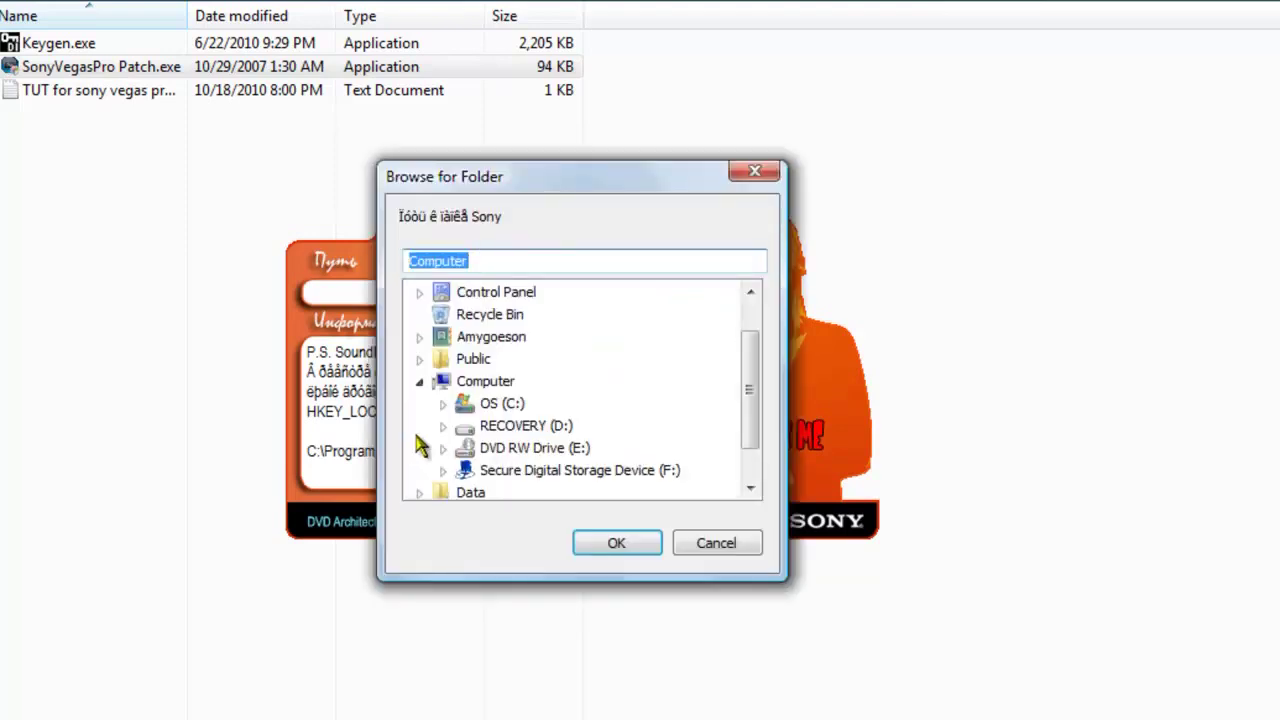
Browse the second-stage path to C:\Program Files\Sony\Vegas Pro 10.0 and confirm it
left_click(443, 394)
left_click_drag(750, 365, 750, 400)
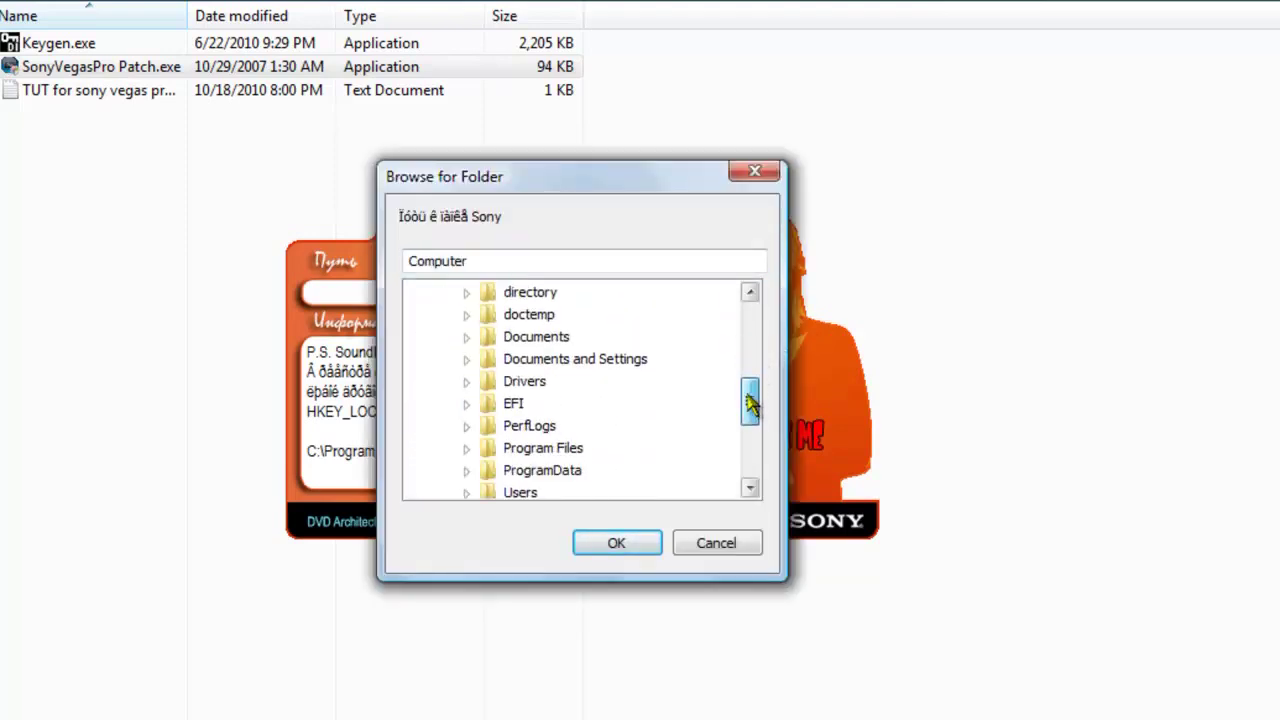
left_click(466, 449)
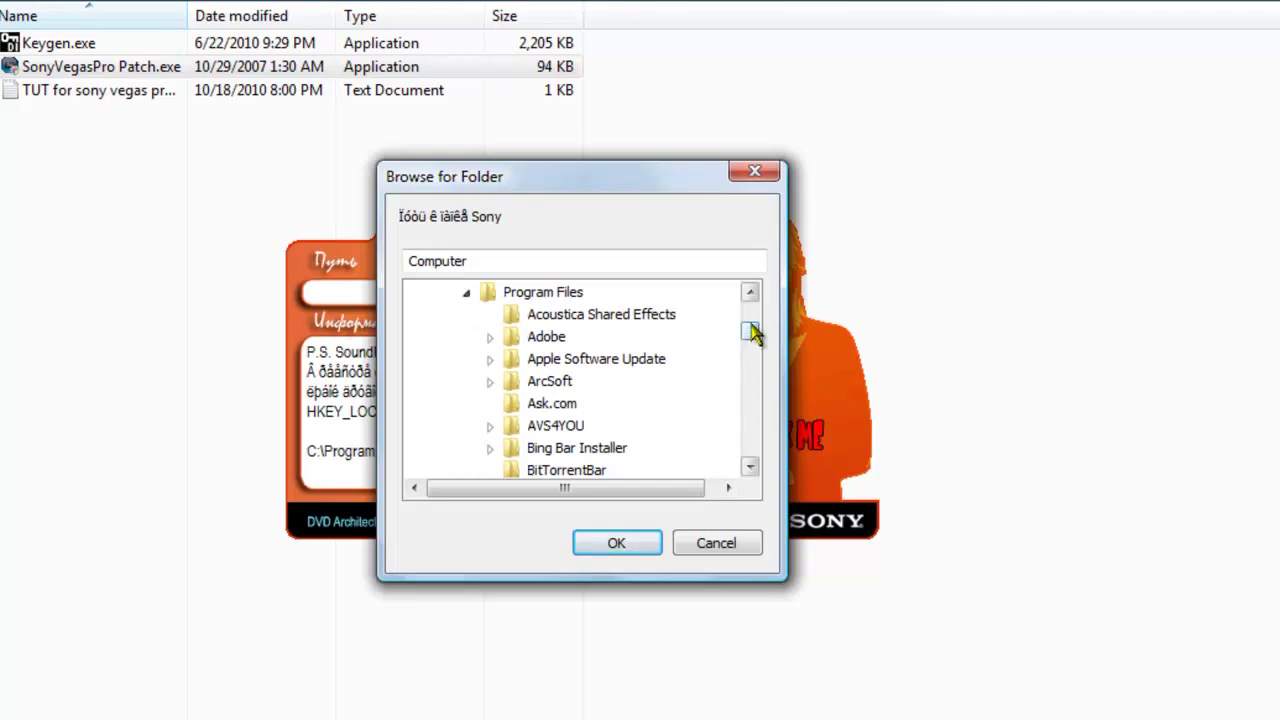
left_click_drag(750, 335, 764, 424)
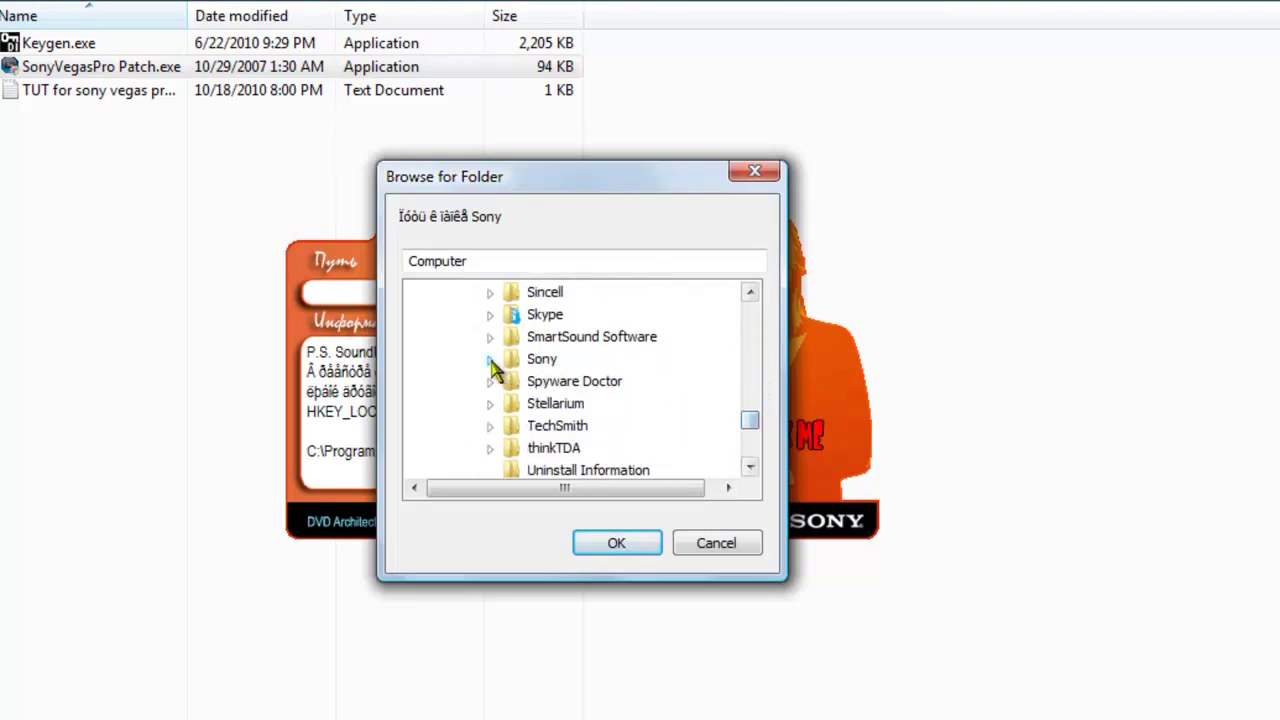
left_click(489, 359)
left_click(588, 404)
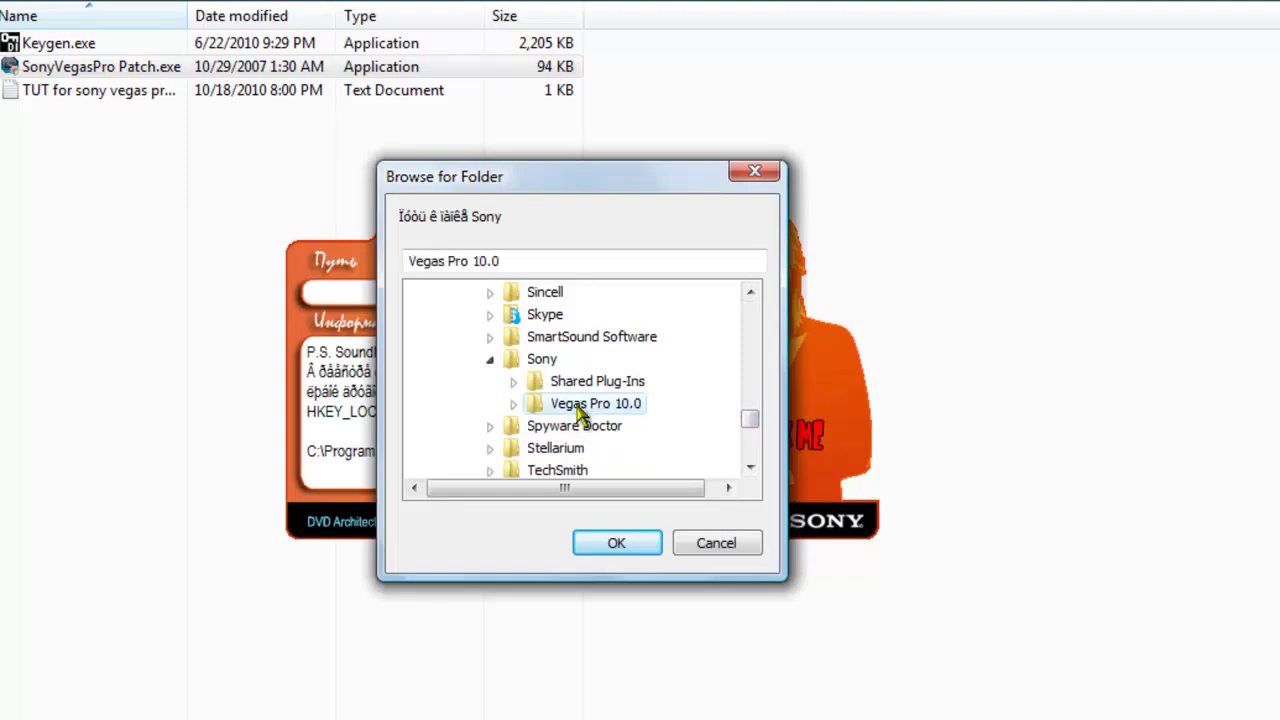
left_click(614, 542)
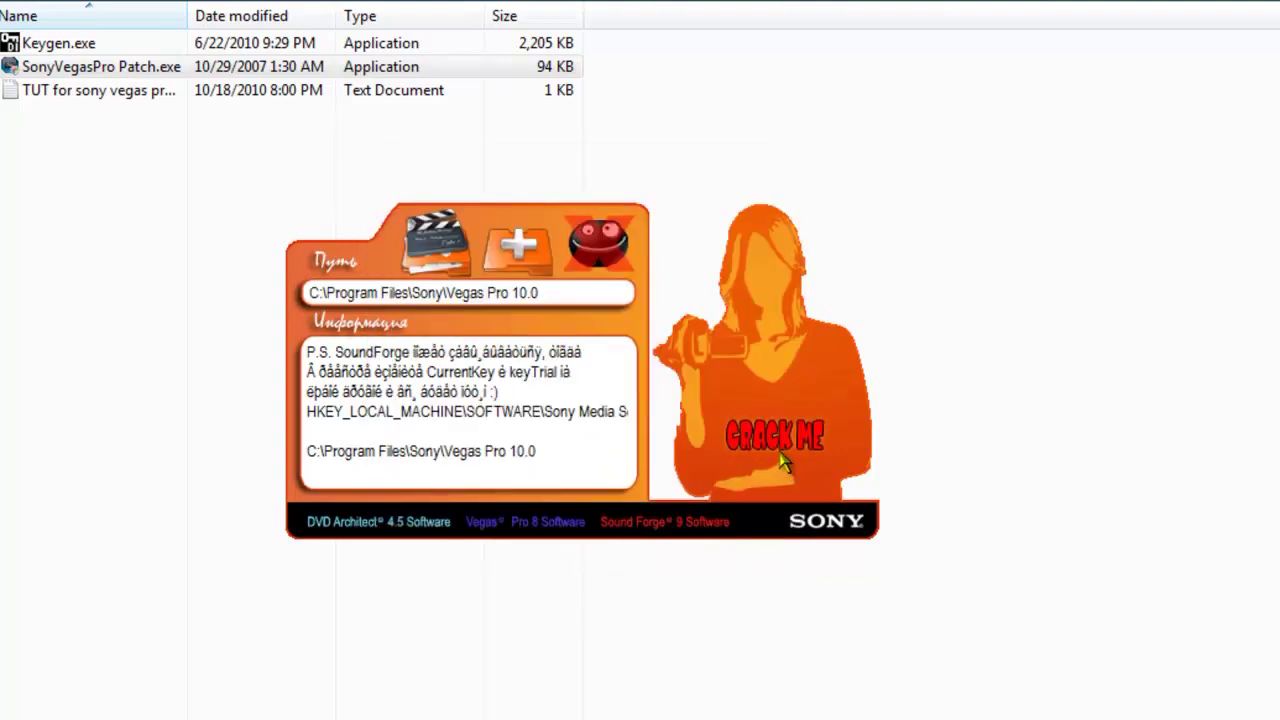
Apply the CRACK ME patch to four Vegas Pro 10.0 files, then exit the patcher
left_click(781, 443)
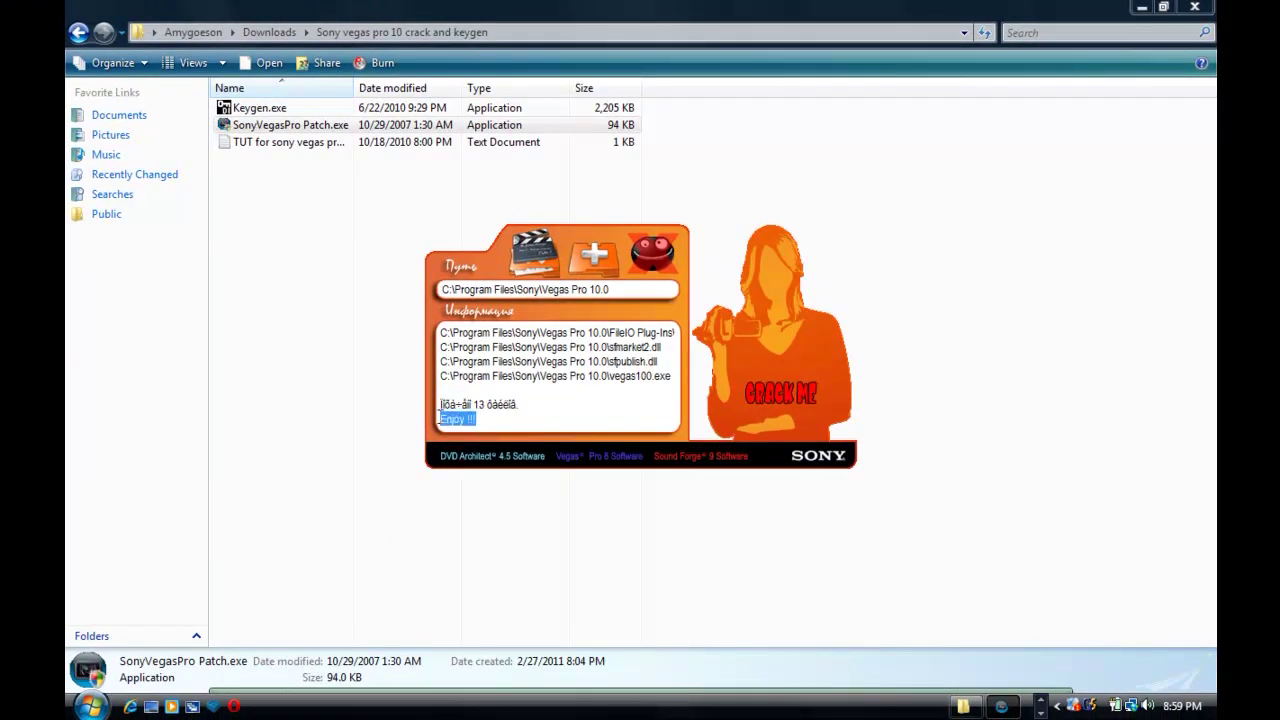
left_click_drag(515, 407, 445, 402)
left_click(538, 395)
left_click(653, 258)
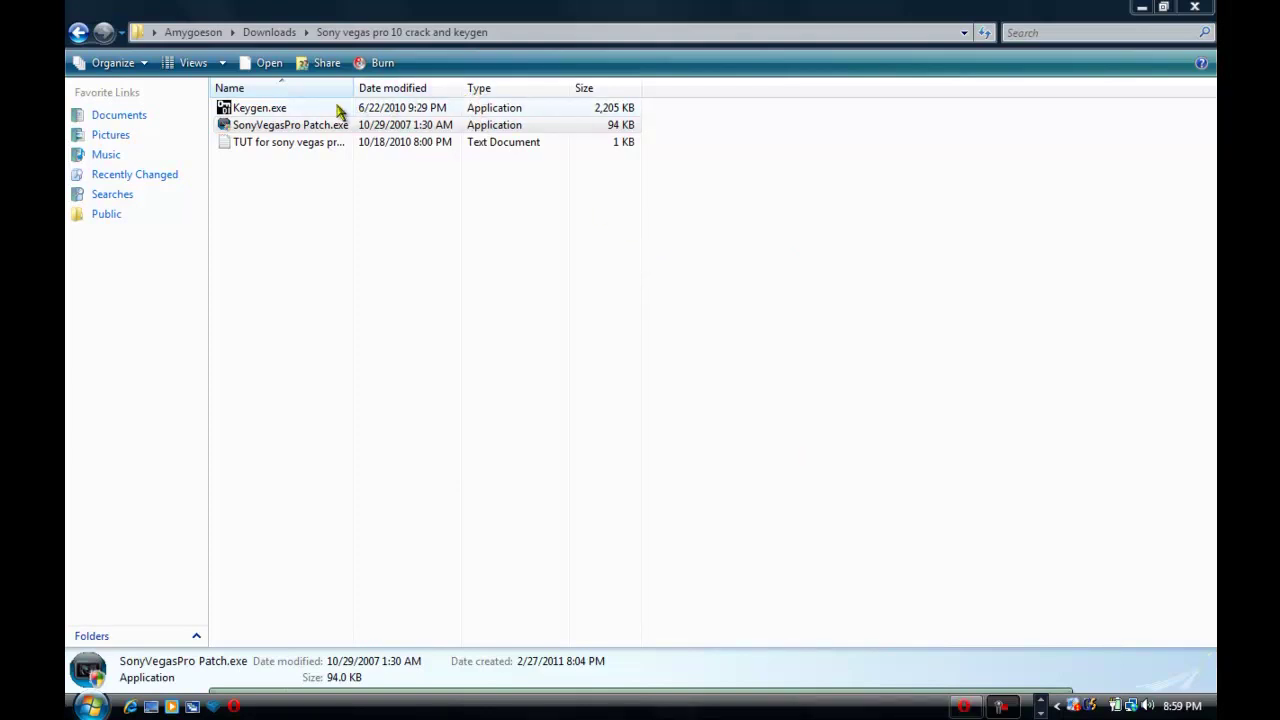
Launch Keygen.exe and continue past its splash to the Digital Insanity generator
double_click(405, 113)
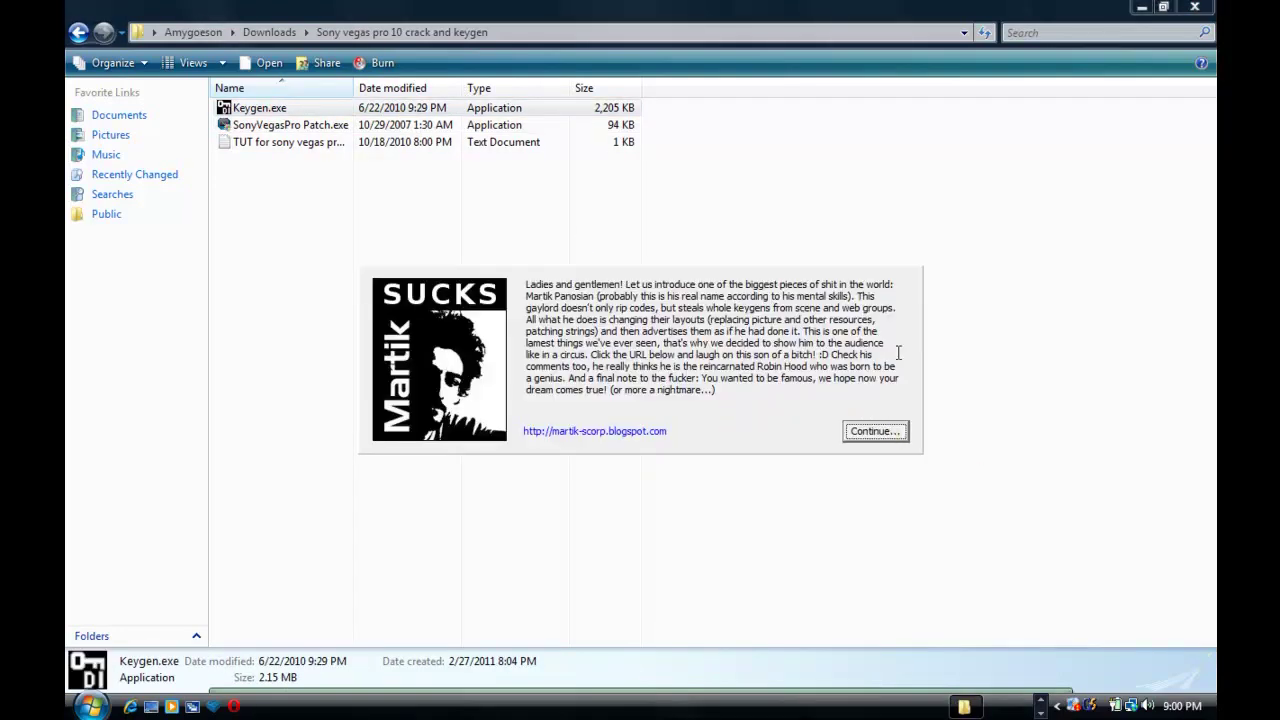
left_click(630, 240)
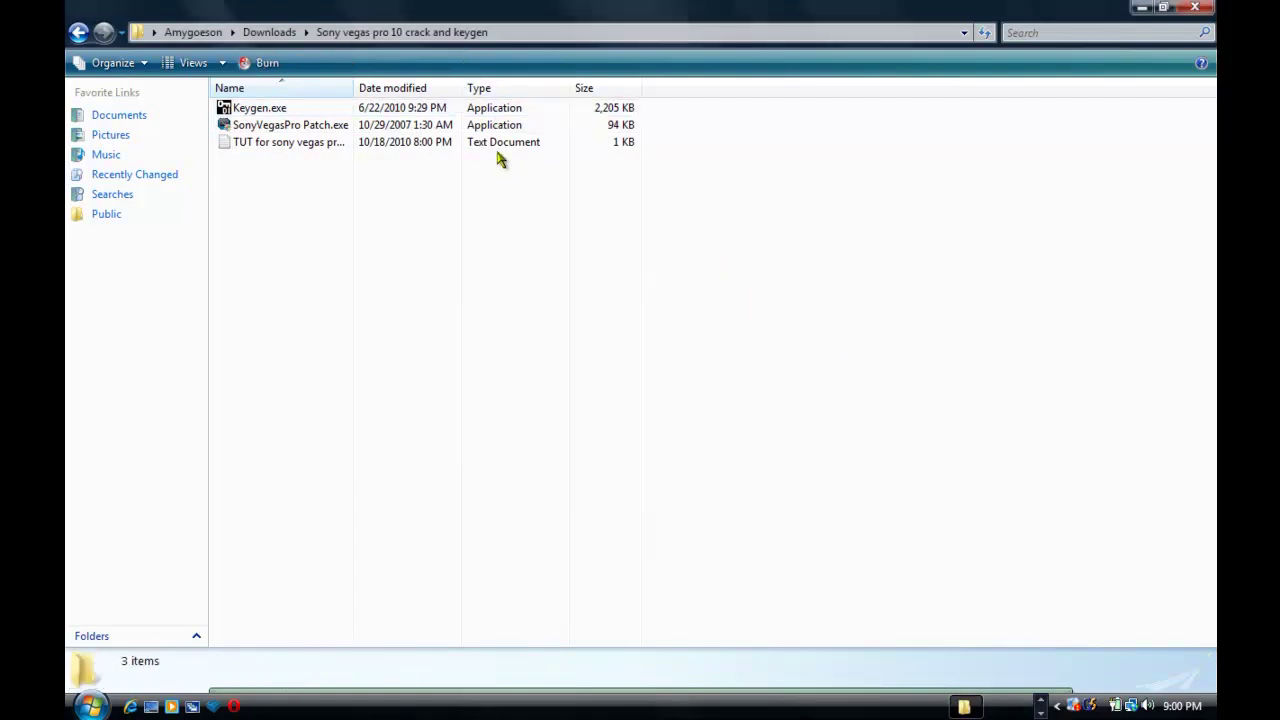
right_click(390, 112)
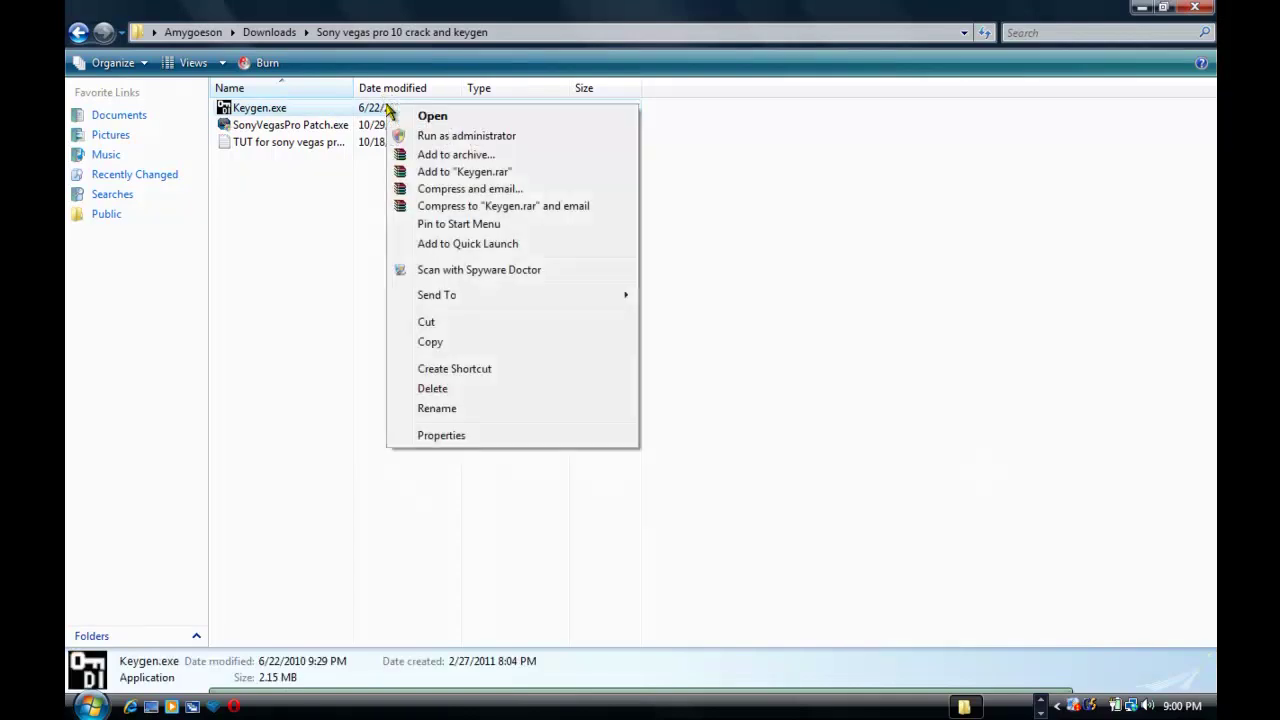
left_click(430, 131)
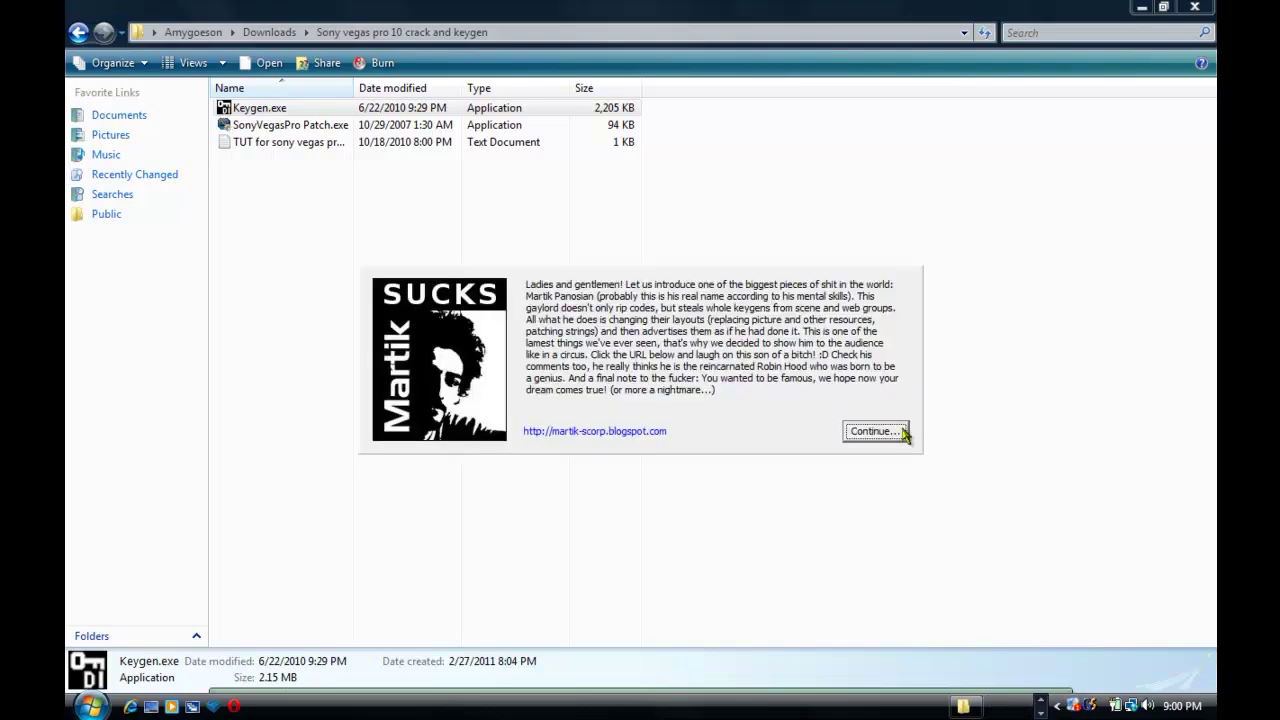
left_click(875, 431)
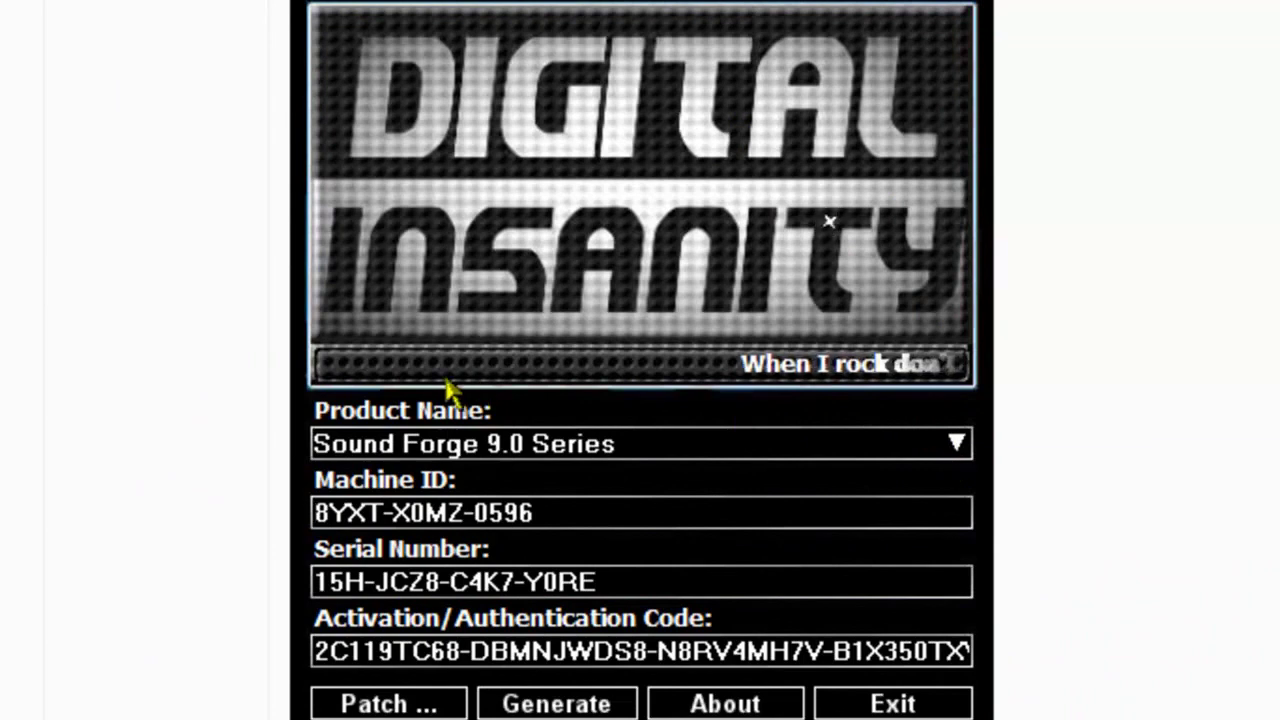
Select Vegas Pro 9.0 (32 and 64 bit) Series in the keygen and generate a serial and authentication code
left_click(956, 444)
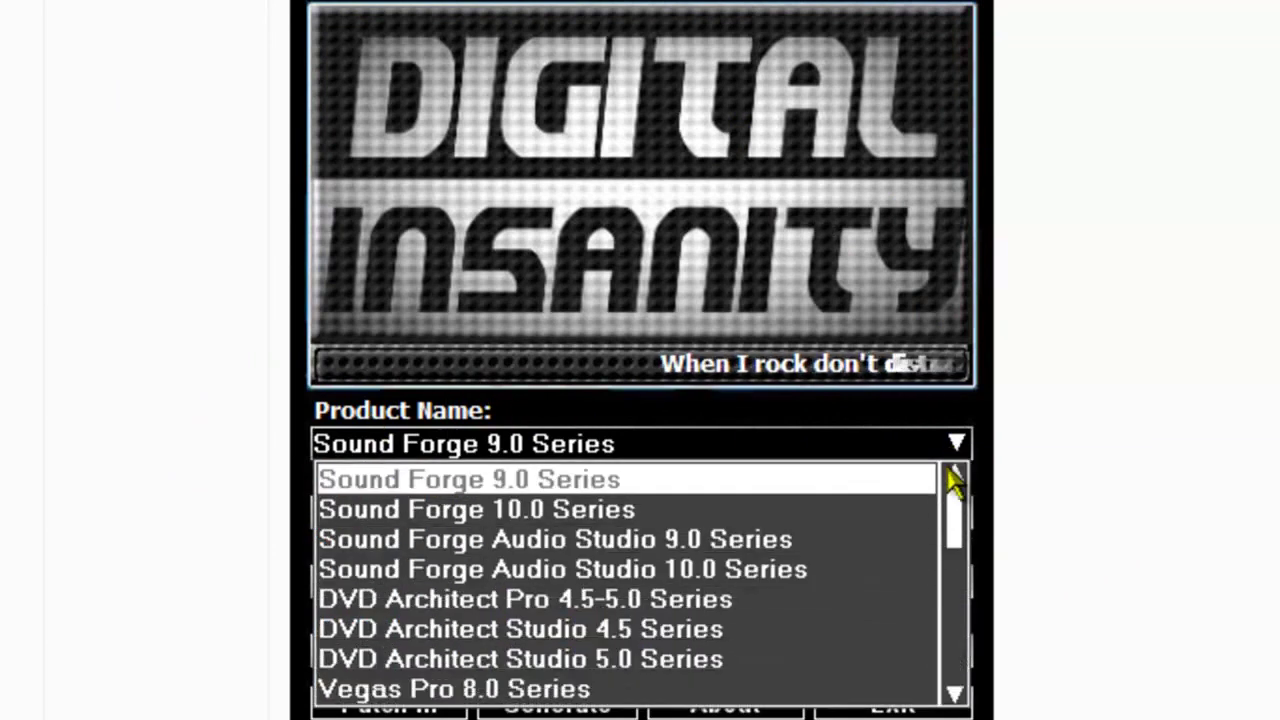
left_click_drag(958, 515, 968, 565)
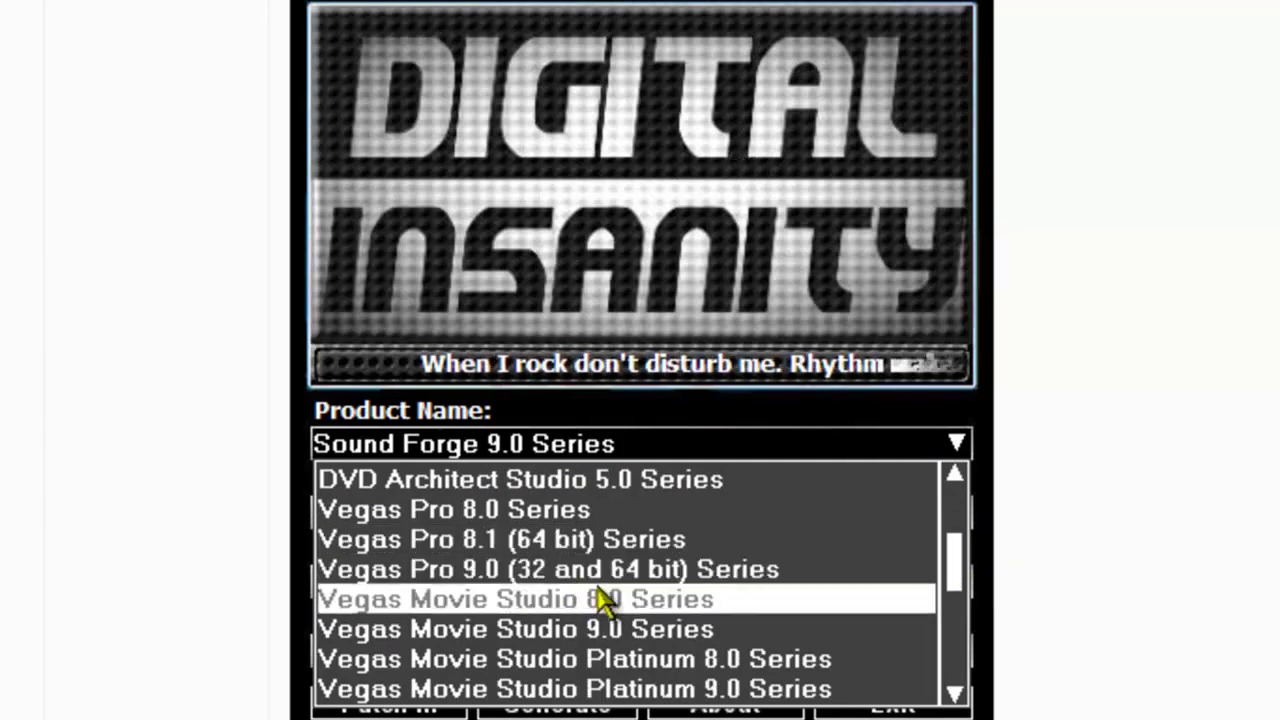
left_click(674, 569)
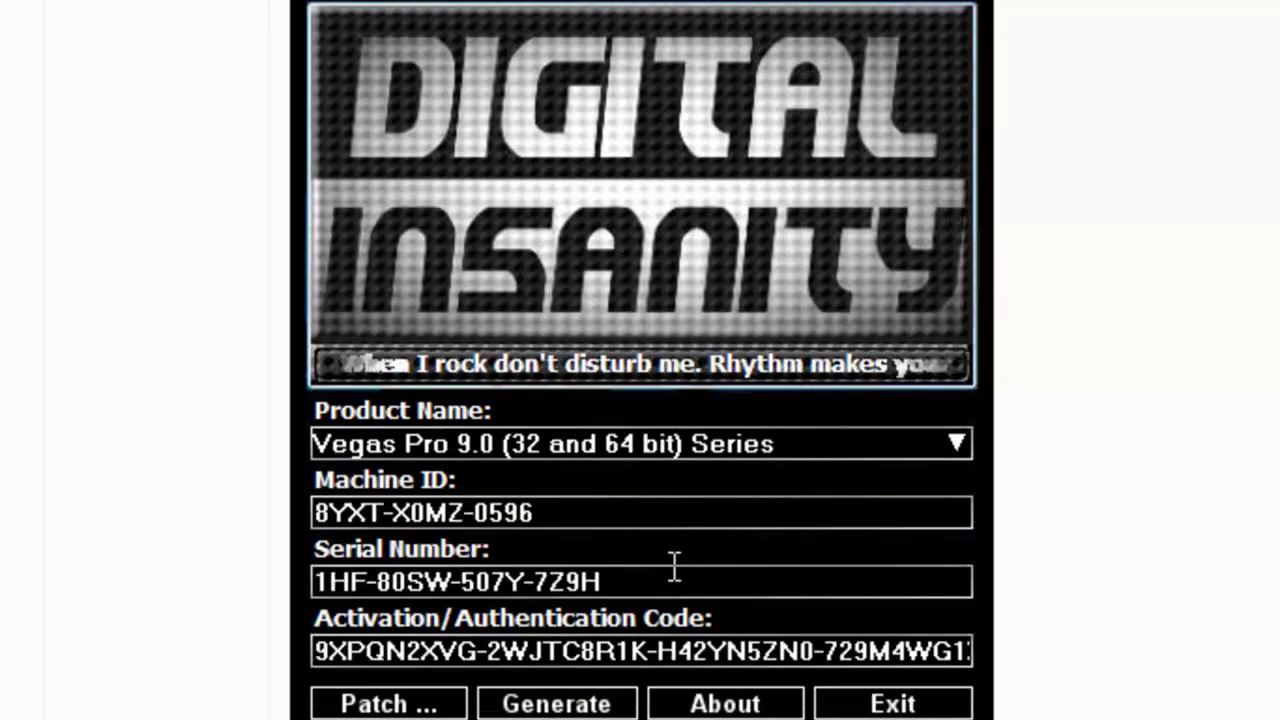
left_click(562, 704)
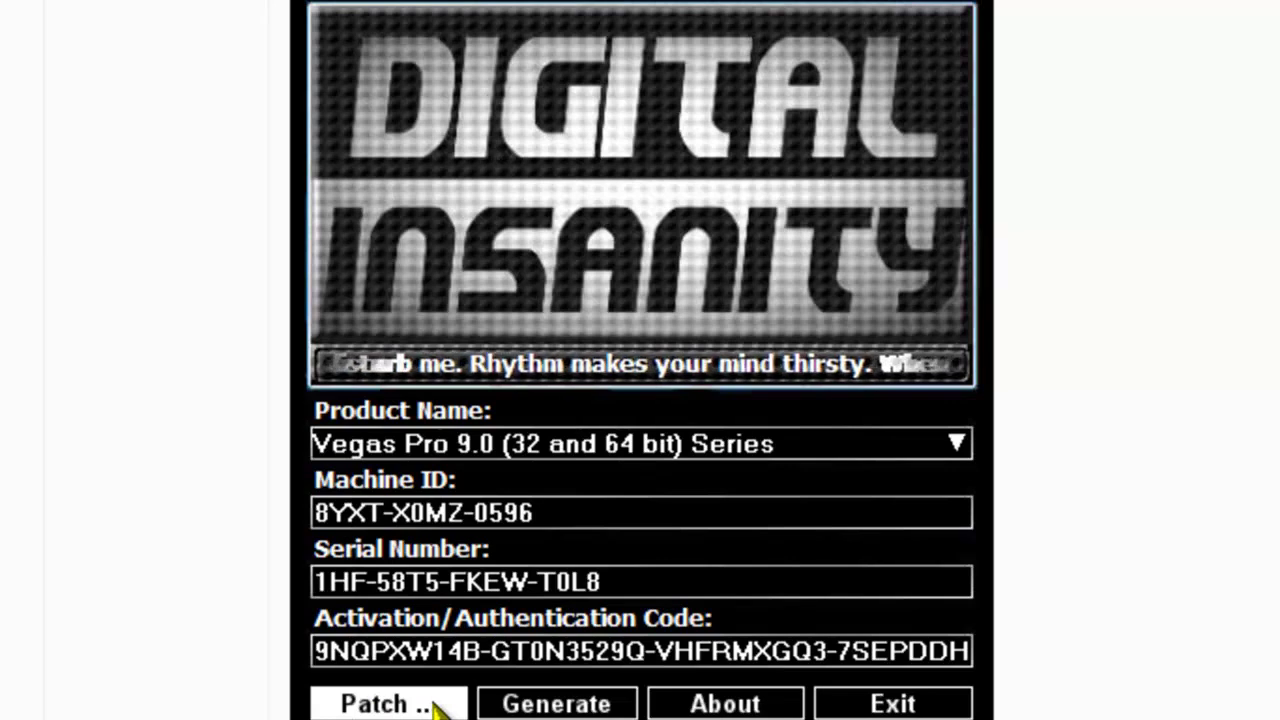
left_click(520, 705)
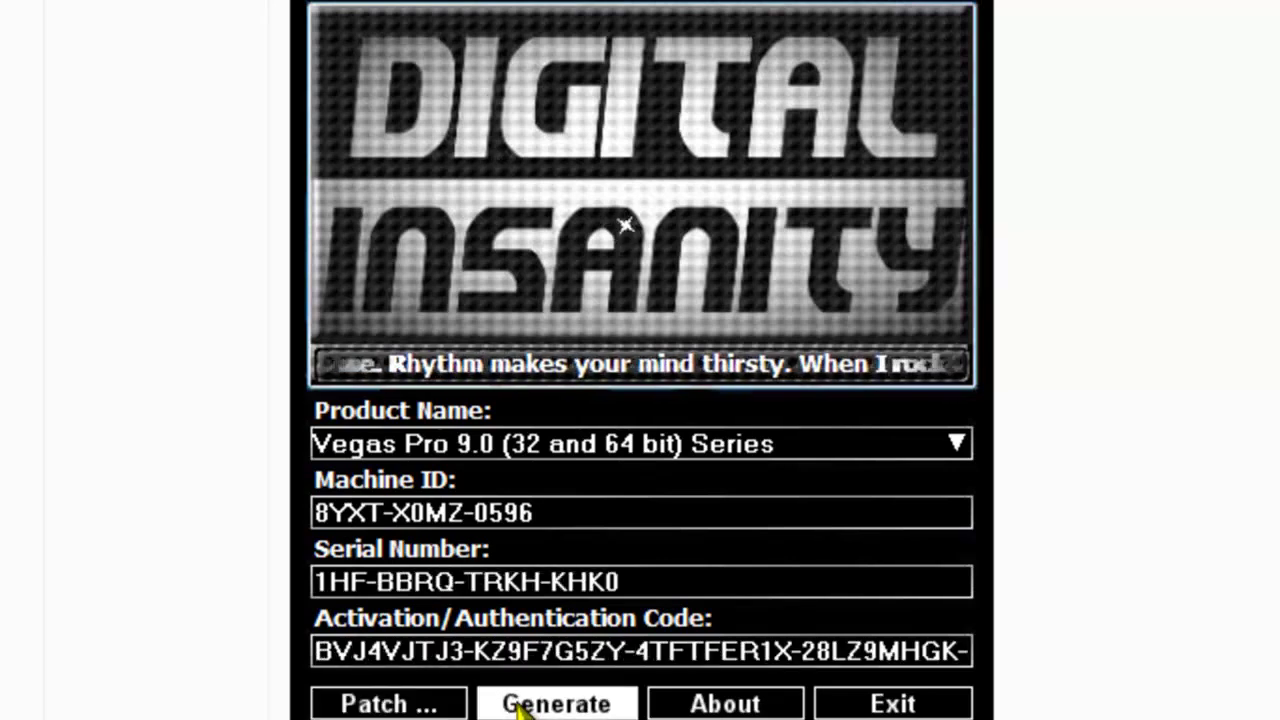
left_click(518, 704)
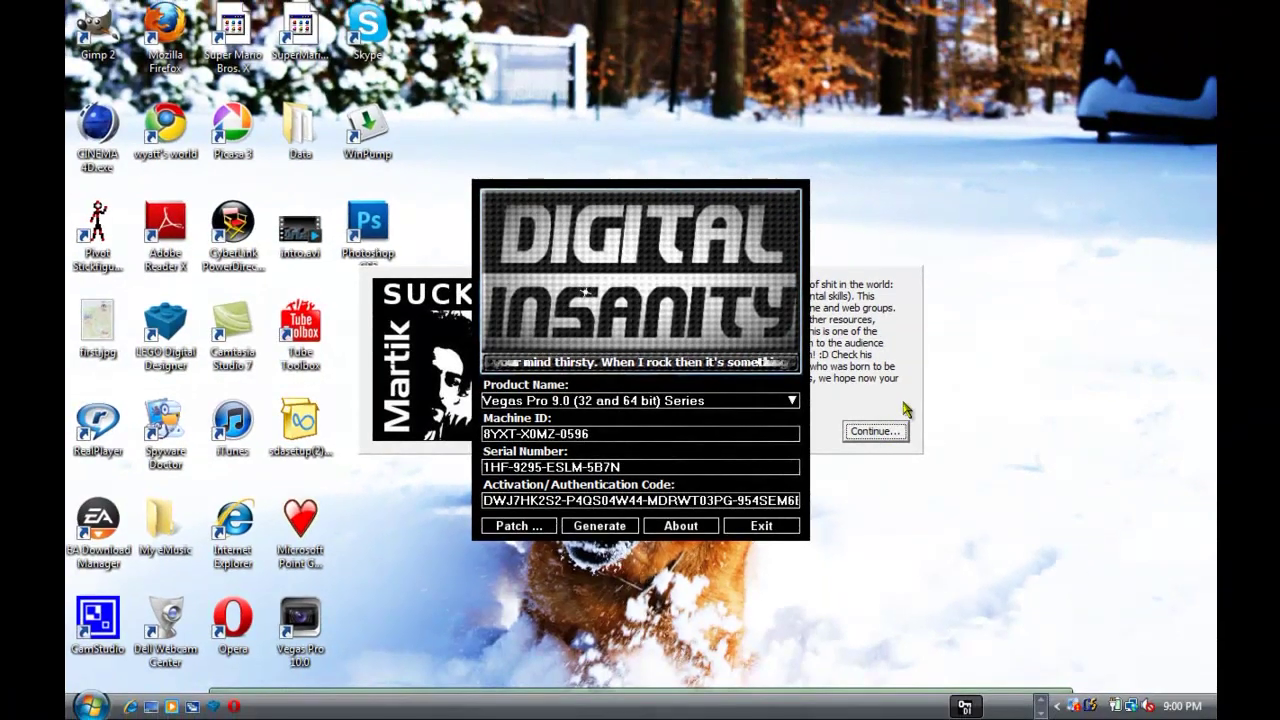
left_click(905, 410)
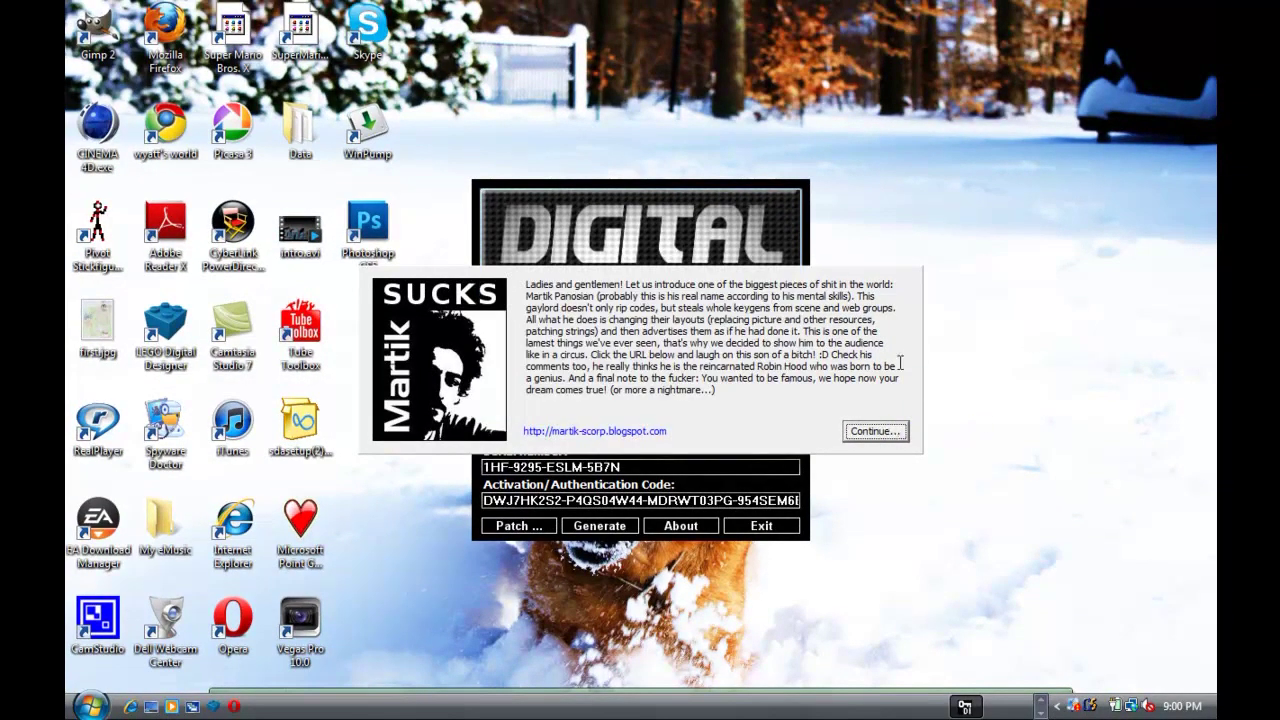
Close the leftover message window, place the wizard beside the keygen, and continue past the elevated-privileges notice
left_click(958, 176)
left_click(745, 233)
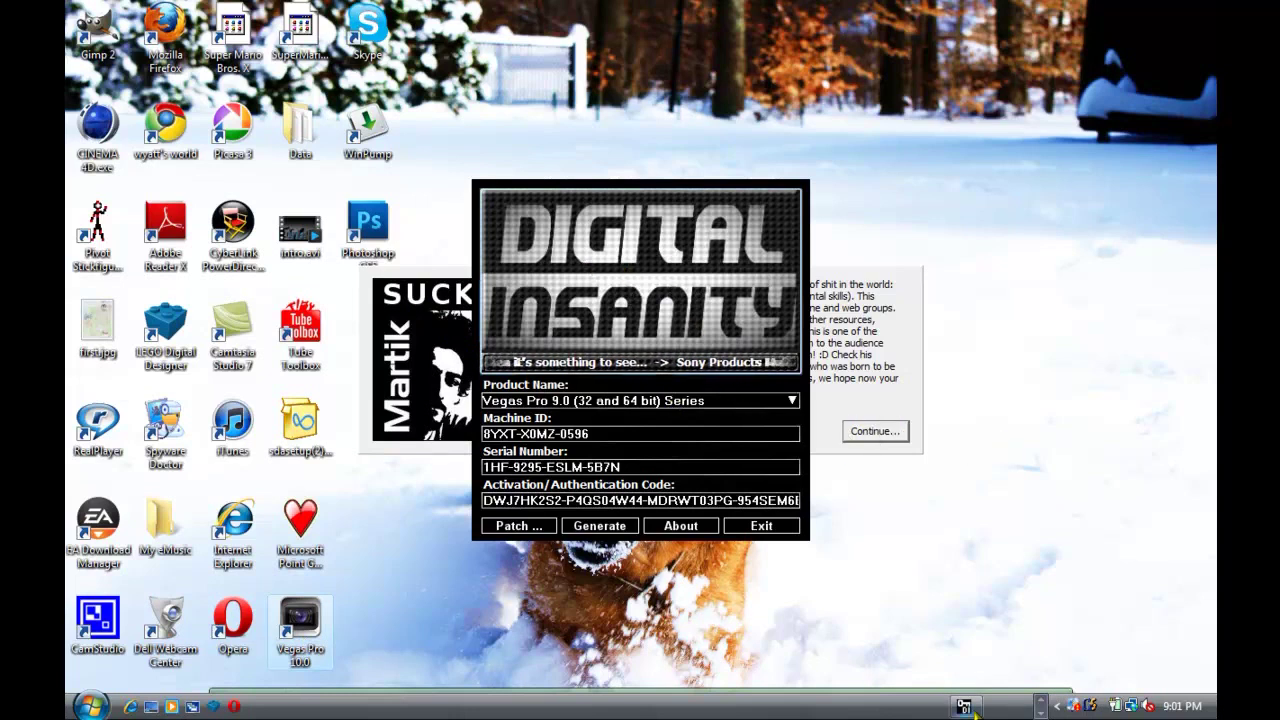
left_click(874, 430)
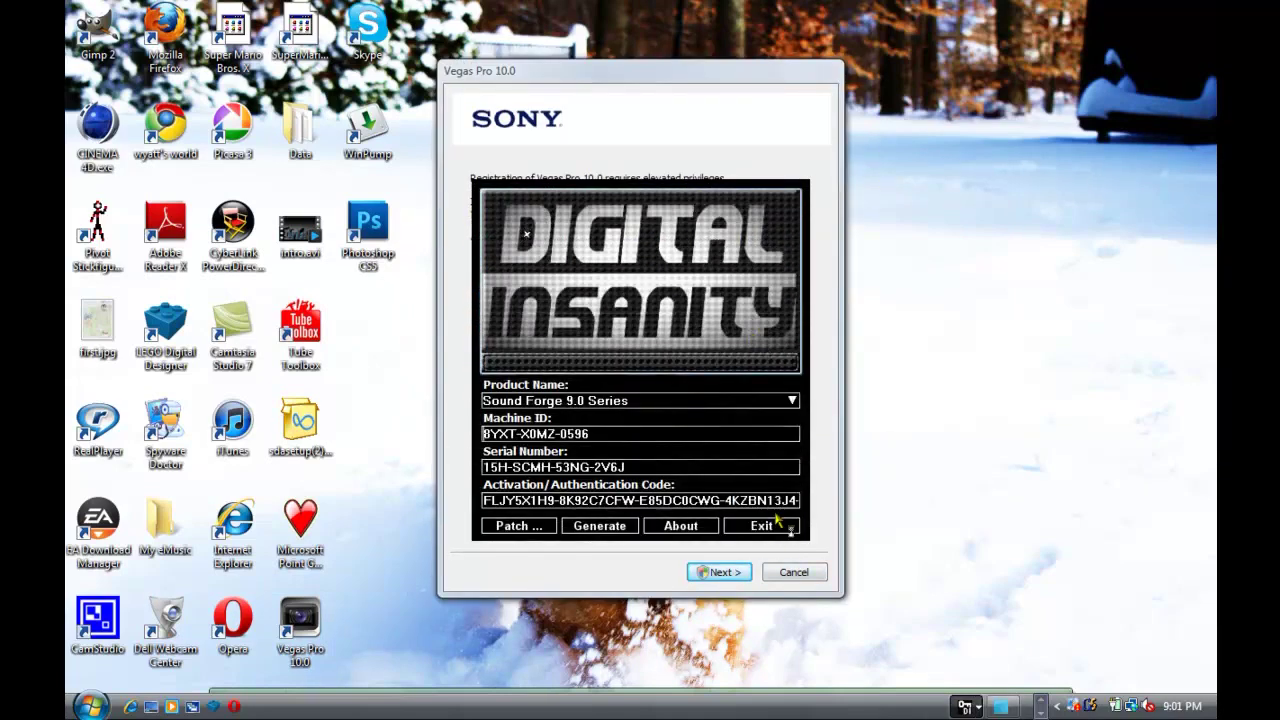
left_click(762, 525)
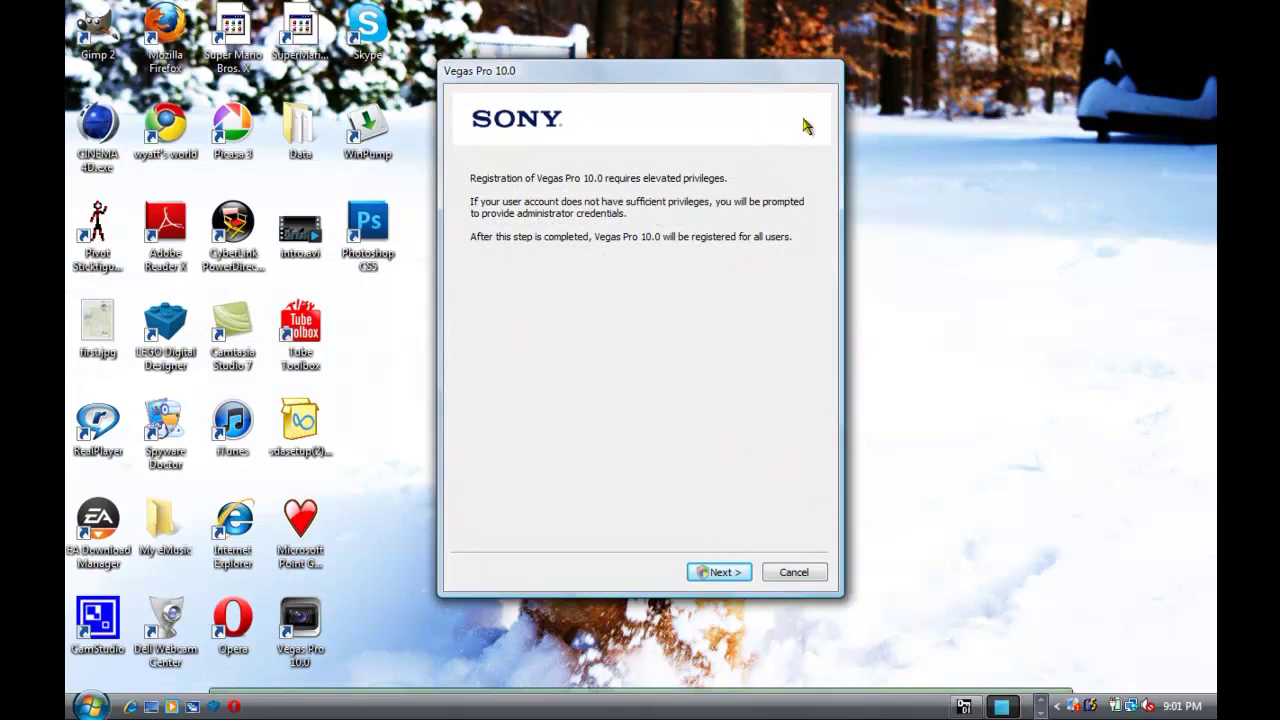
left_click_drag(790, 78, 1163, 67)
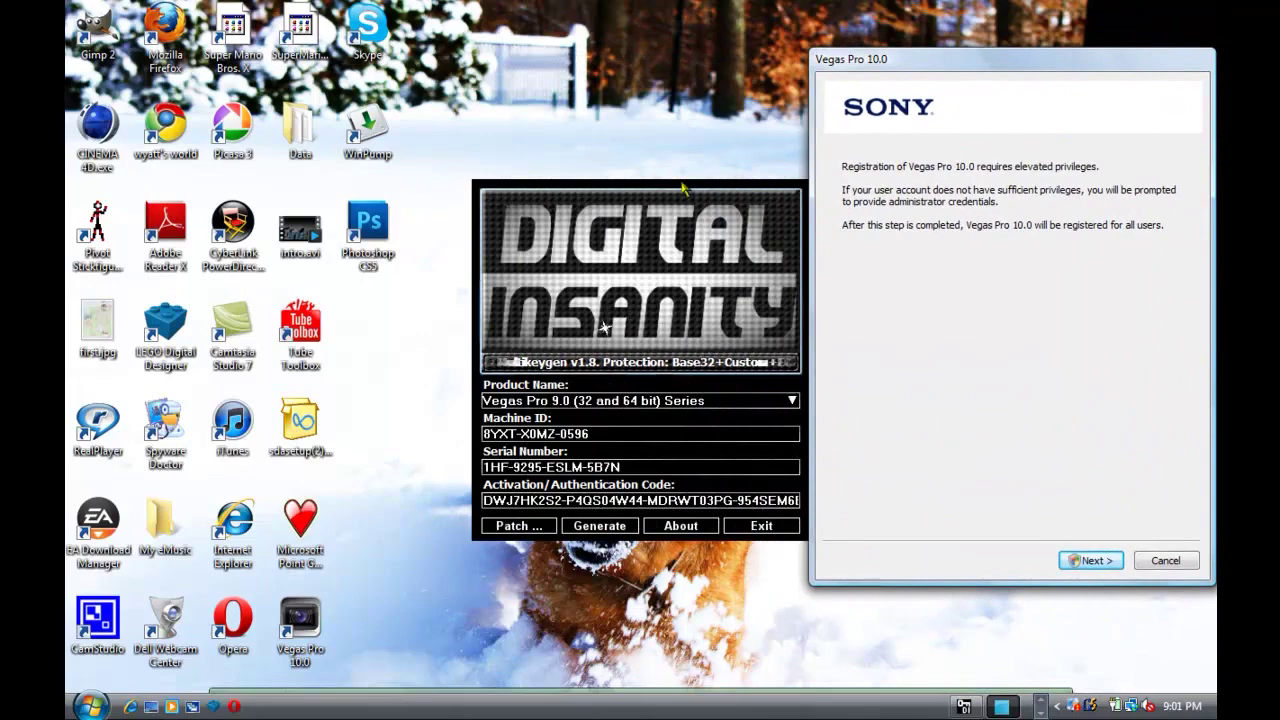
left_click_drag(686, 186, 623, 190)
left_click_drag(920, 72, 880, 70)
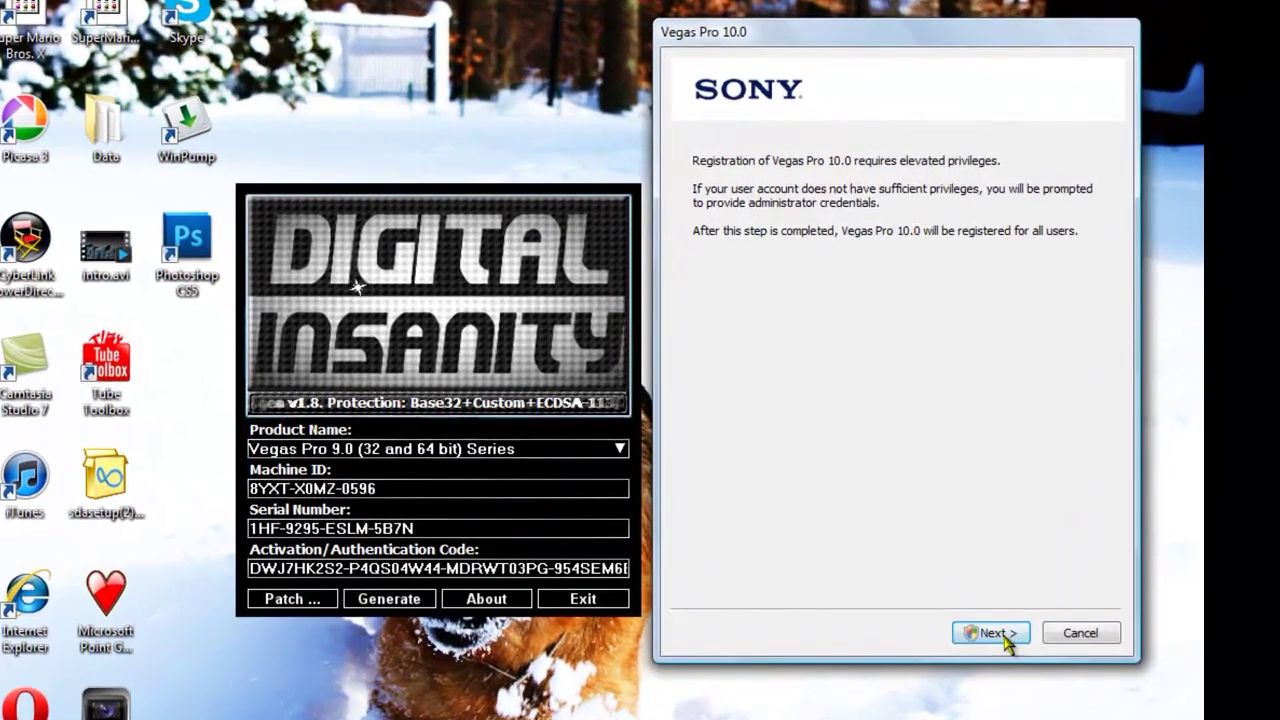
left_click(1049, 562)
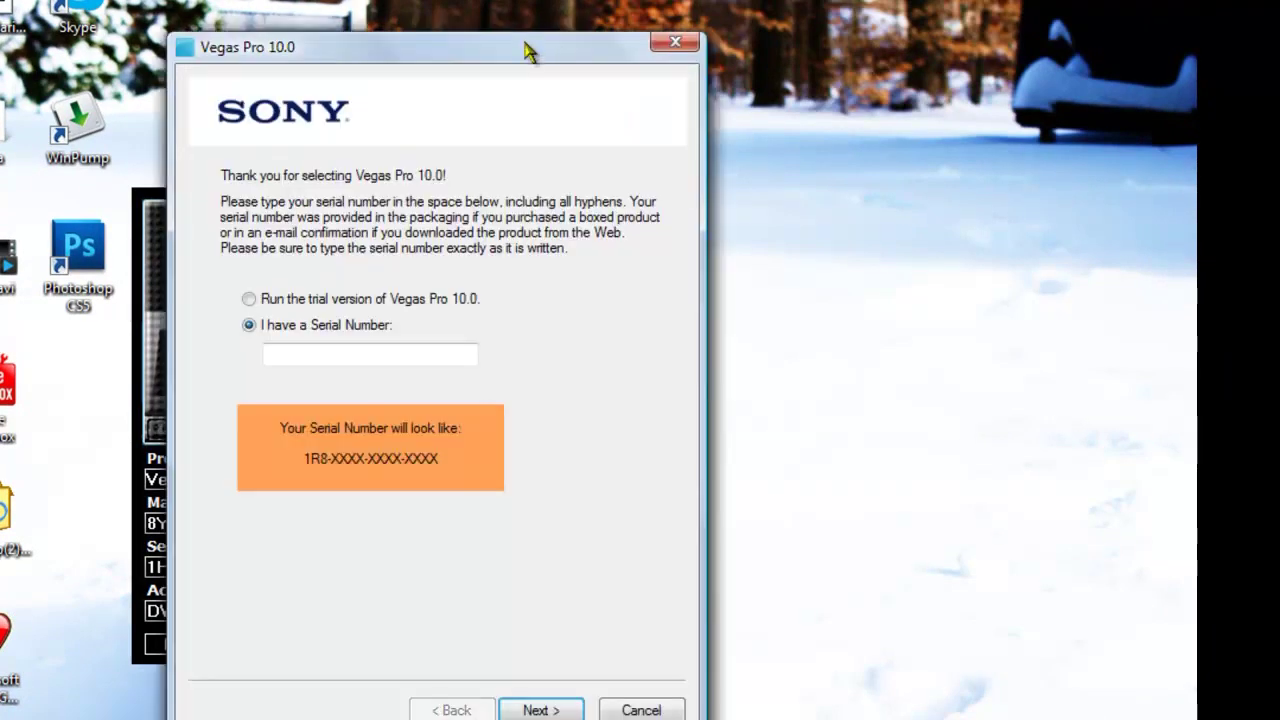
Position the wizard beside the keygen and choose to enter a serial number instead of running the trial
left_click_drag(412, 55, 438, 57)
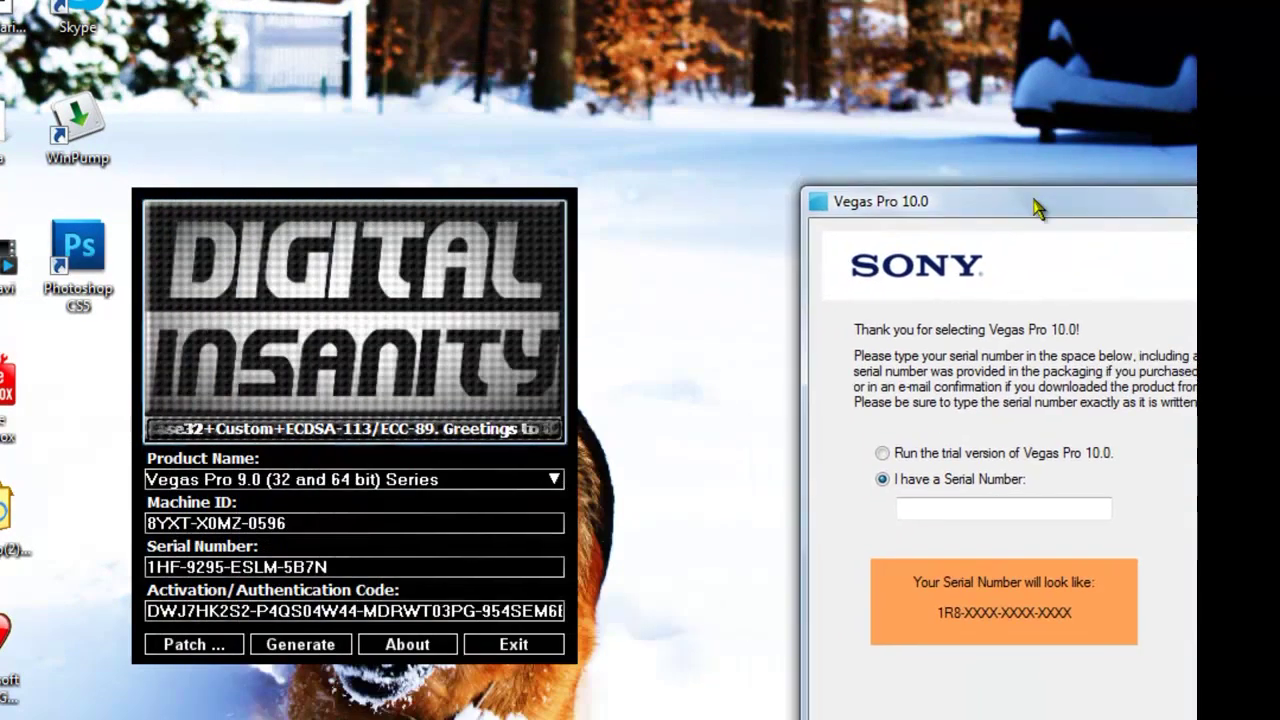
left_click_drag(1038, 207, 846, 90)
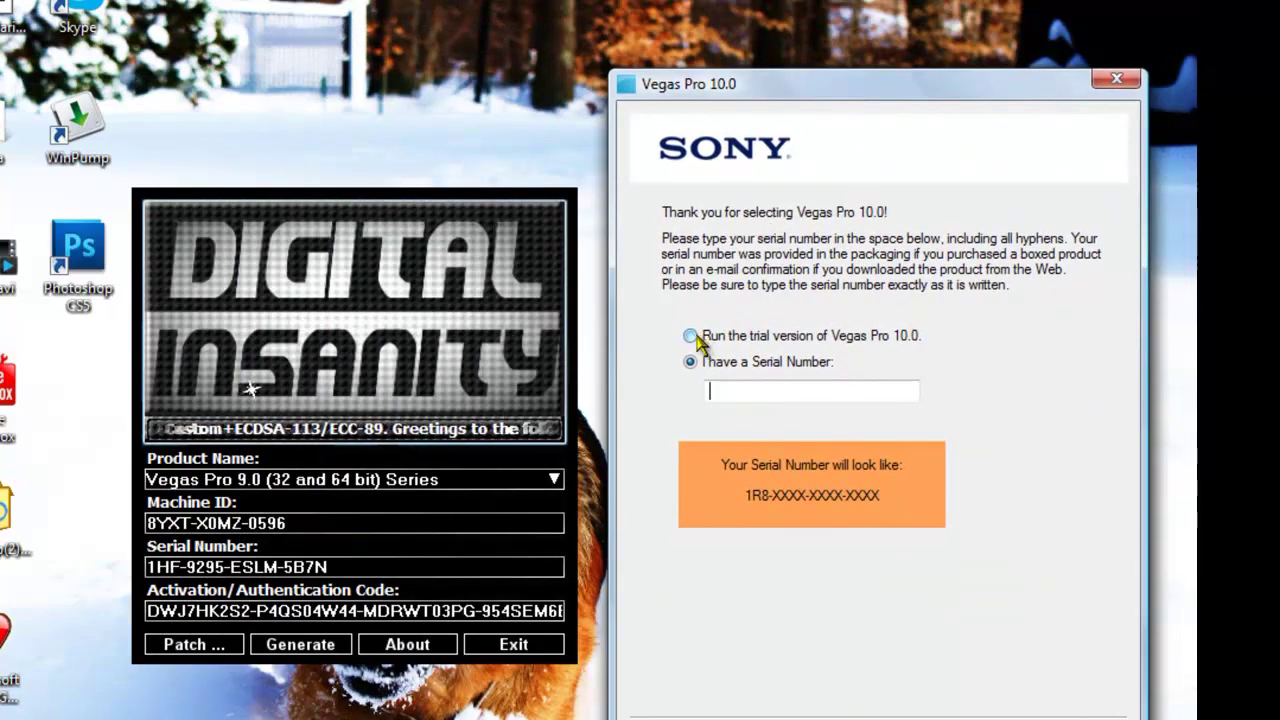
left_click(690, 336)
left_click(690, 361)
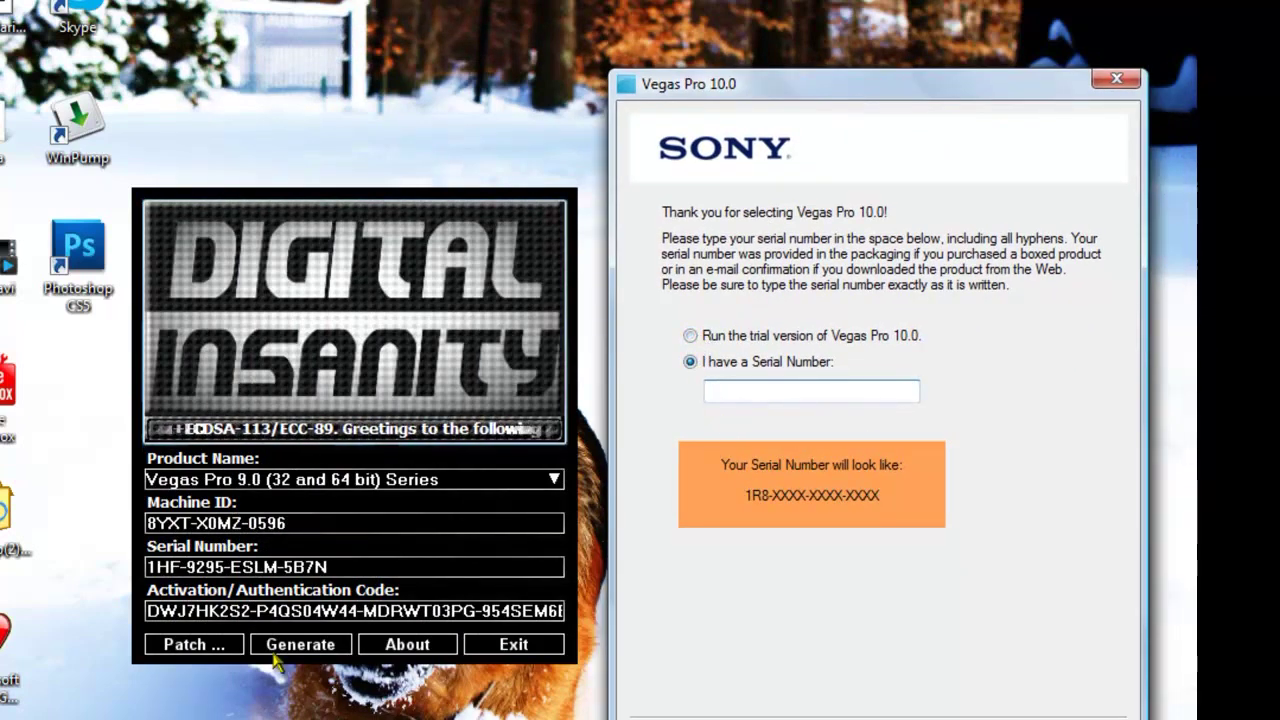
left_click_drag(346, 567, 114, 581)
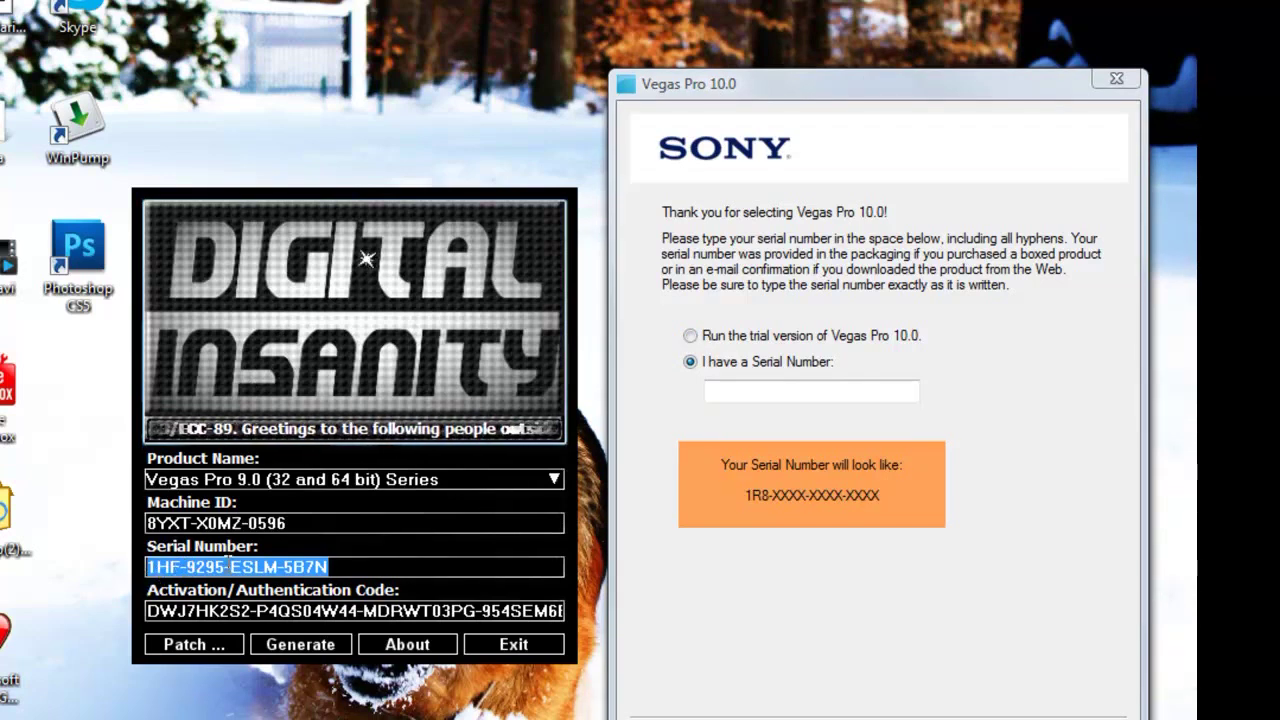
right_click(232, 566)
left_click(286, 634)
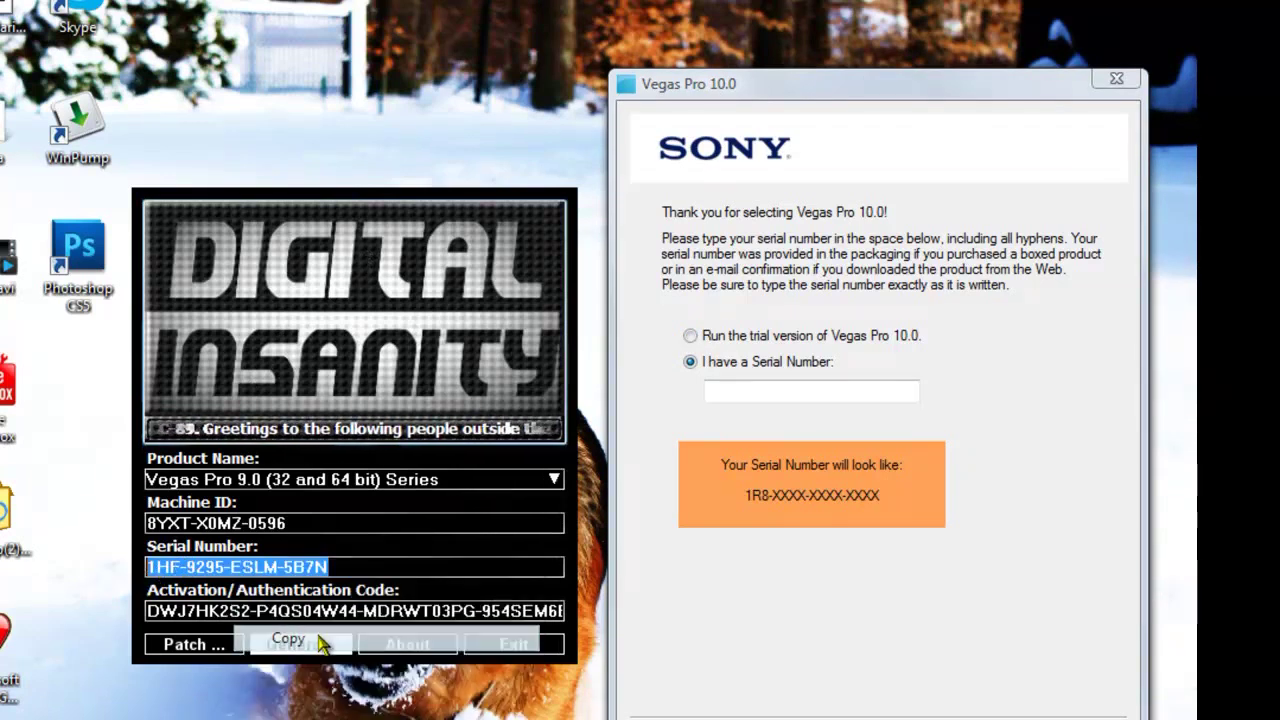
right_click(785, 398)
left_click(860, 490)
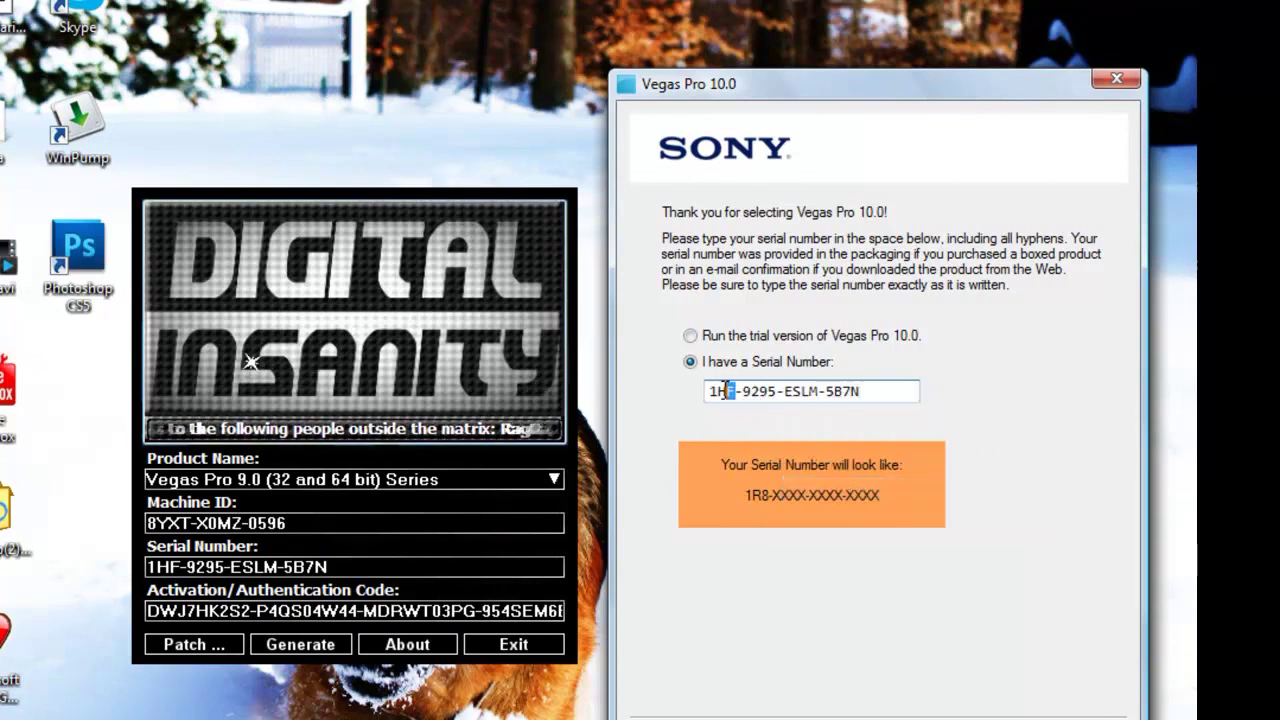
left_click_drag(726, 391, 689, 383)
key("BackSpace")
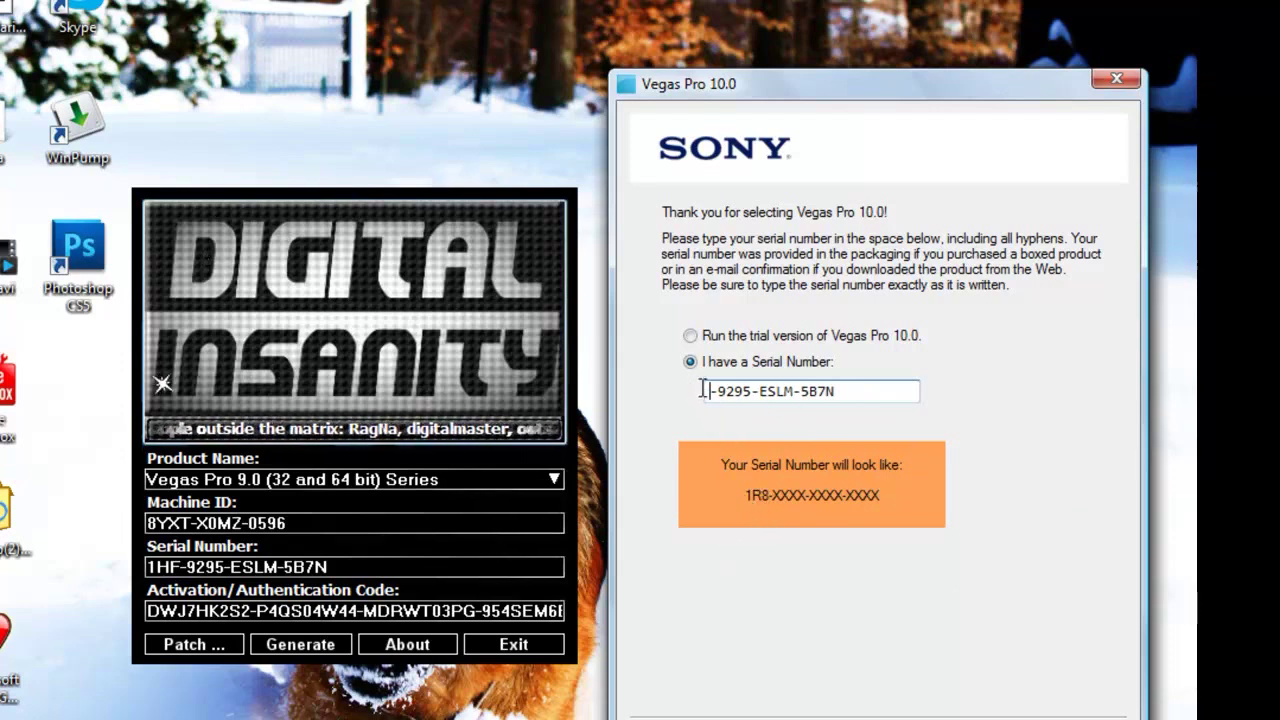
type("1")
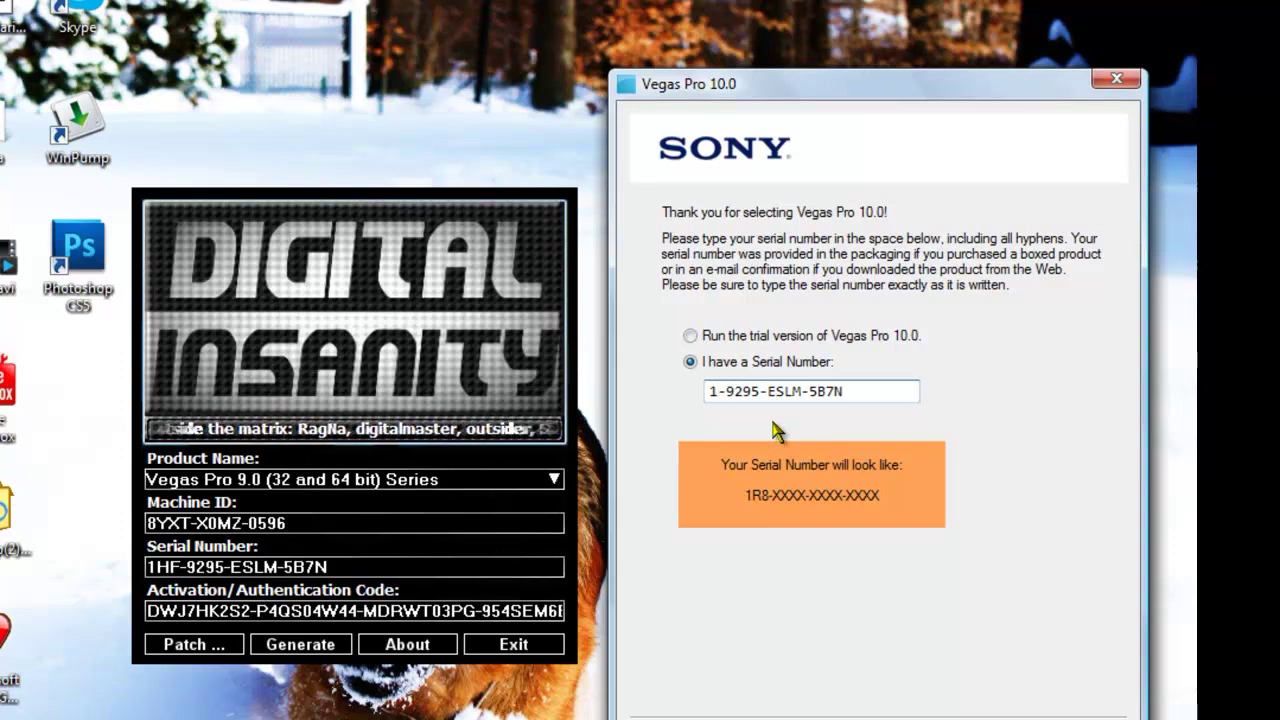
type("R8")
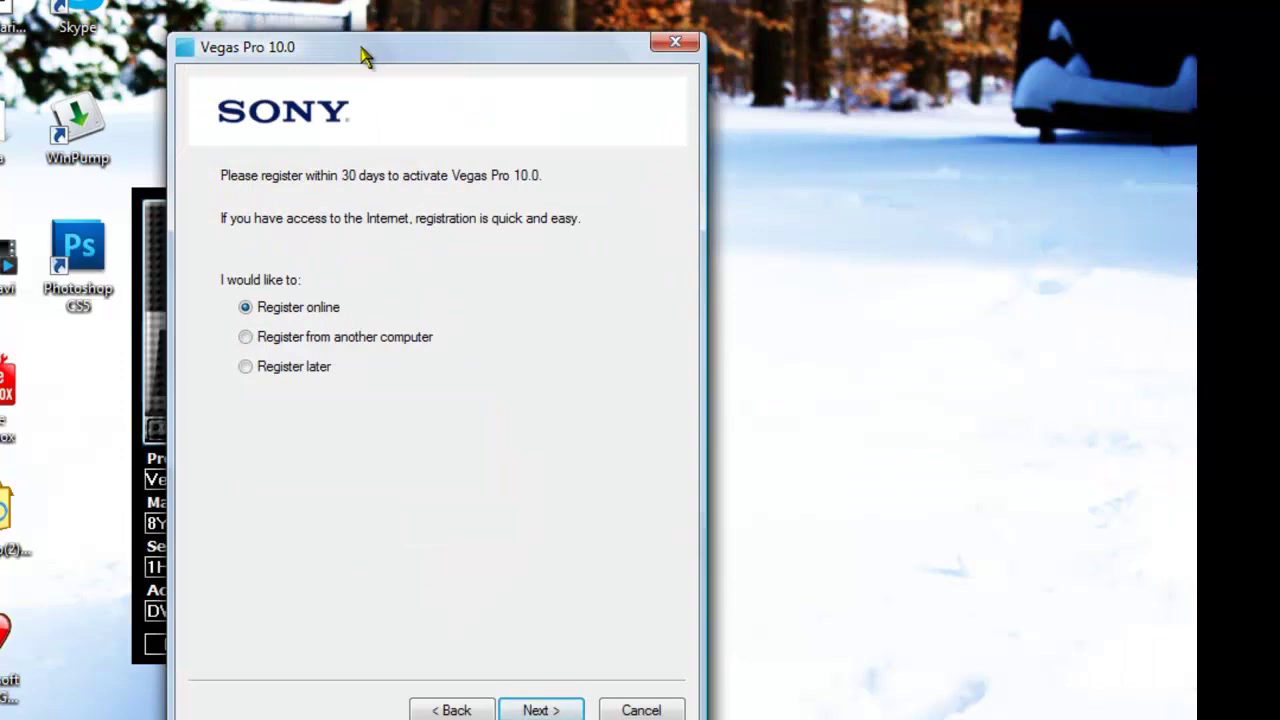
left_click_drag(366, 51, 825, 54)
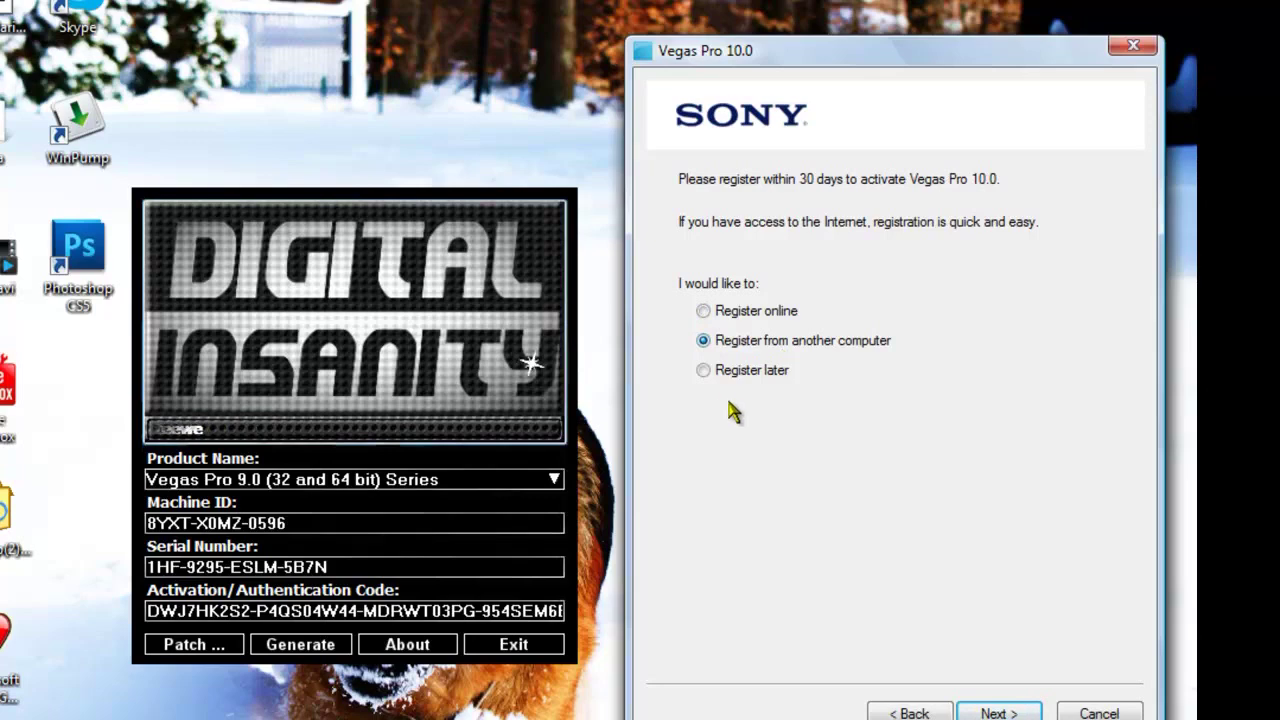
Advance through the offline registration steps to the registration details form
left_click(998, 712)
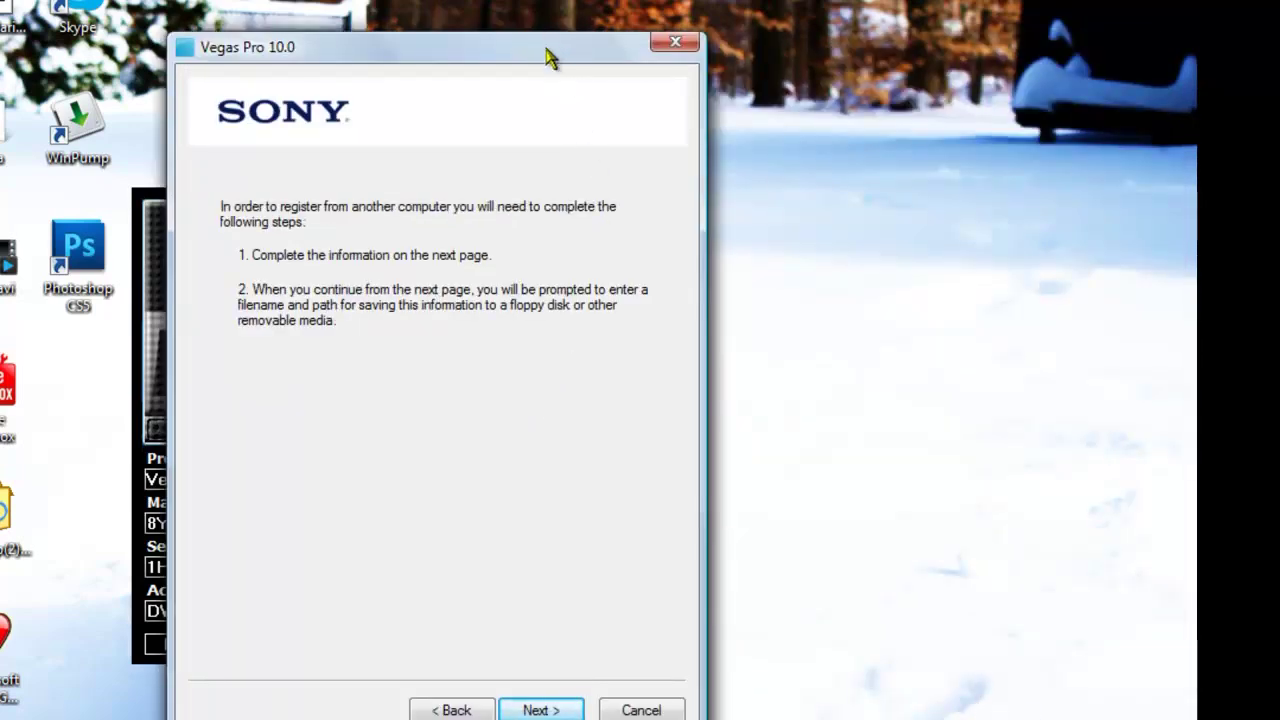
mouse_move(551, 54)
left_mouse_down()
mouse_move(1068, 66)
mouse_move(1021, 31)
left_mouse_up()
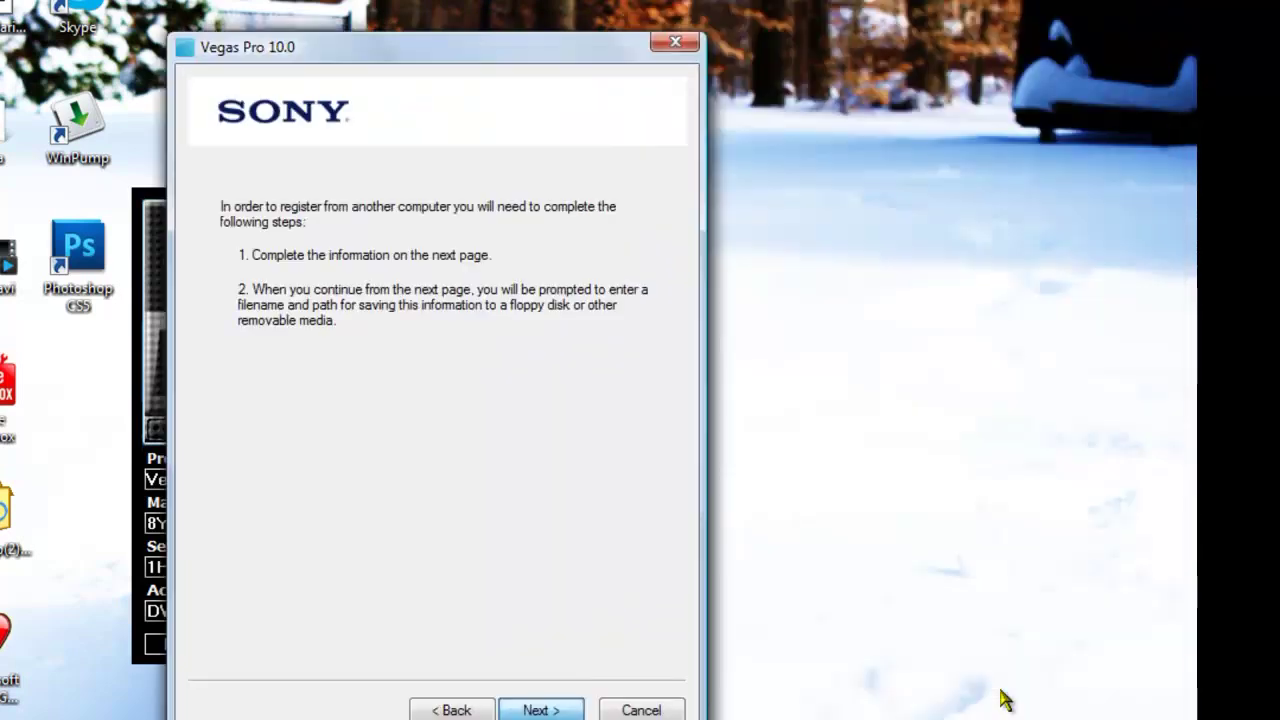
left_click(996, 686)
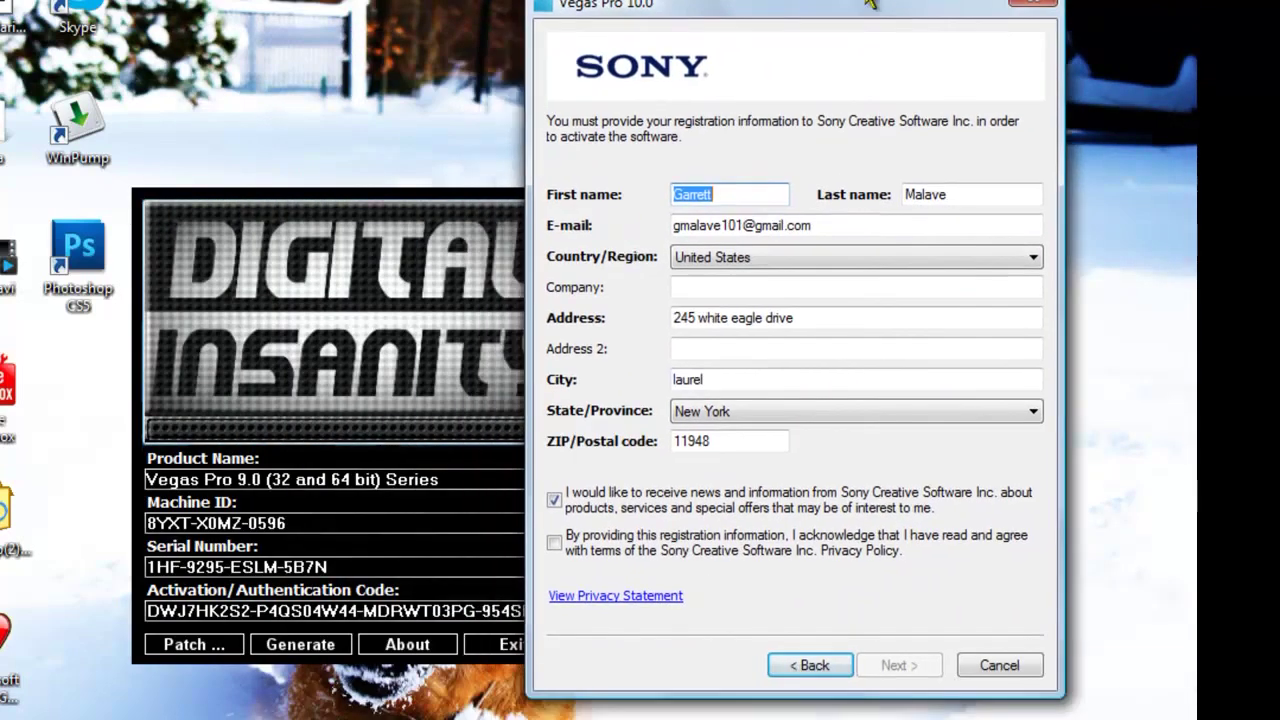
left_click_drag(870, 5, 933, 29)
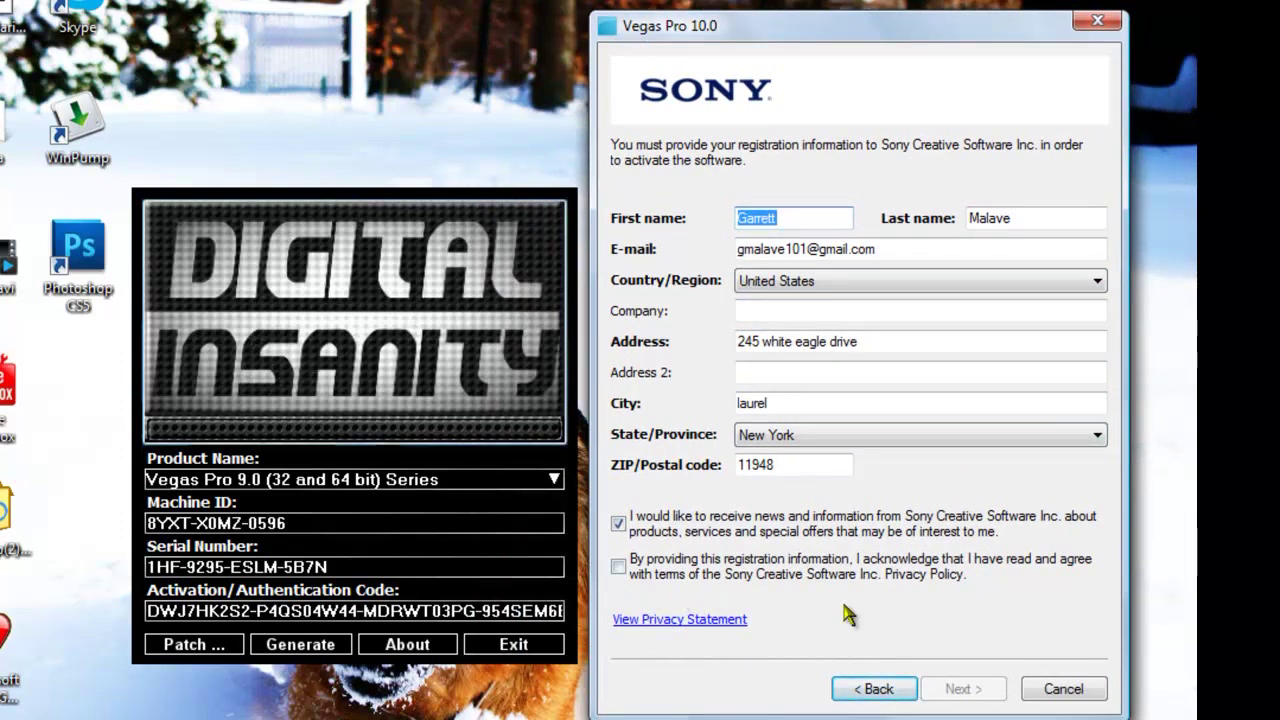
Agree to the privacy policy, opt out of Sony news and offers, and continue to saving
left_click(619, 566)
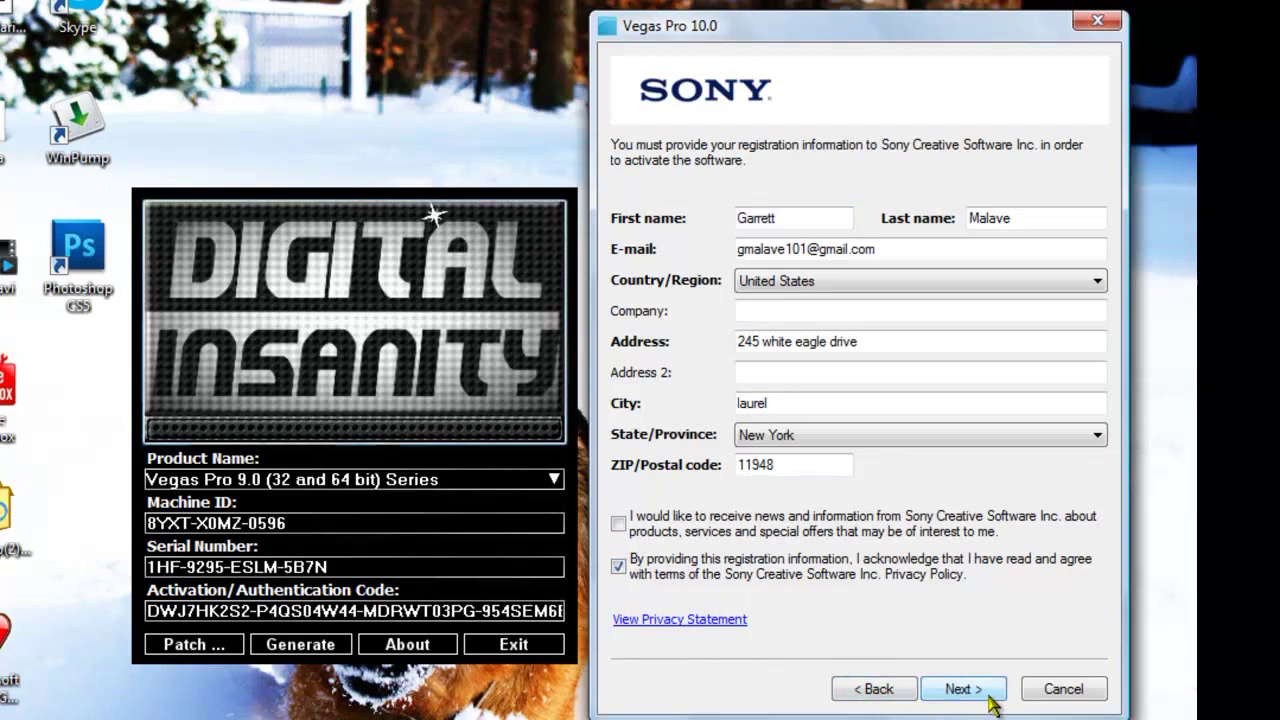
left_click(618, 523)
left_click(963, 689)
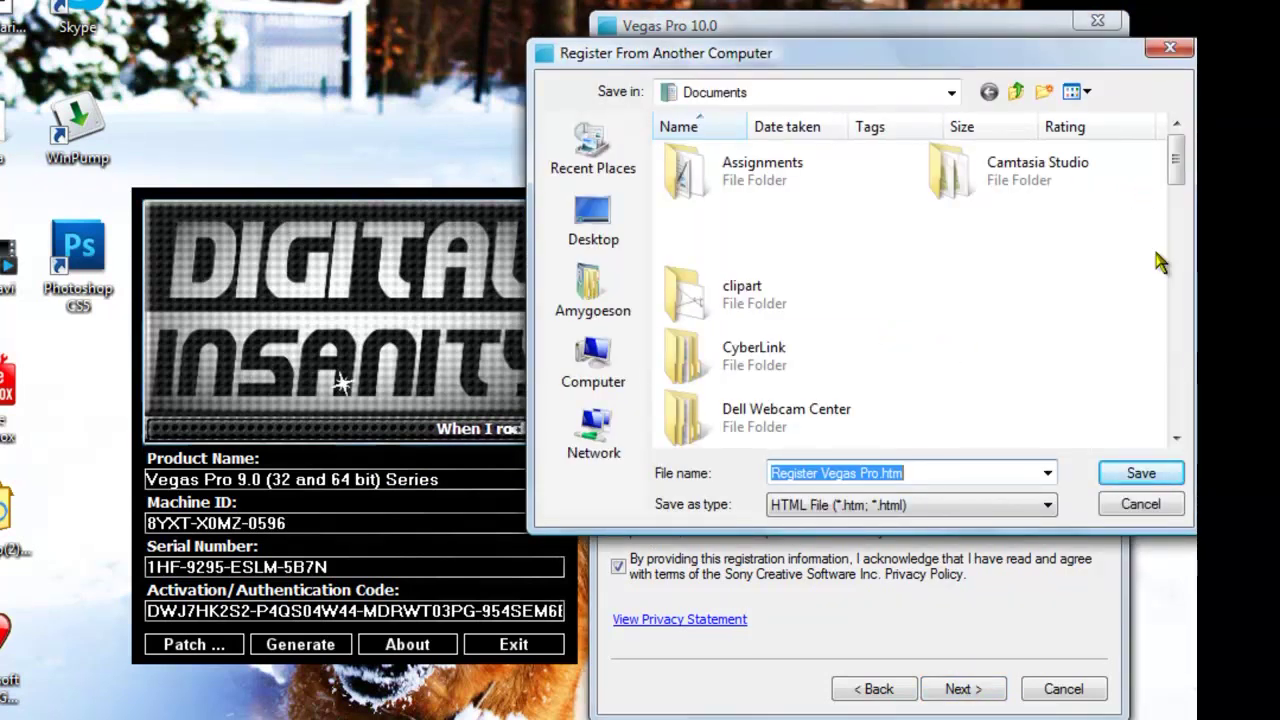
Save 'Register Vegas Pro.htm', replacing the existing file, and advance to the authentication-code step
left_click(1141, 474)
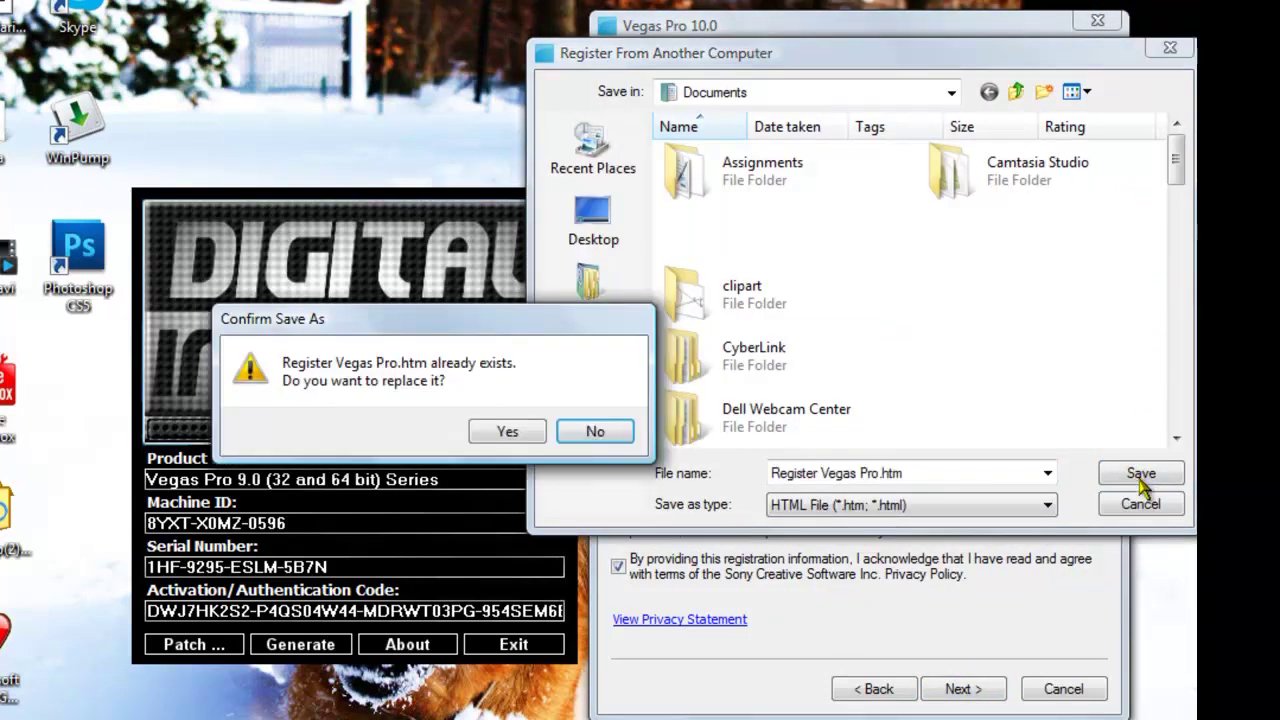
left_click(505, 431)
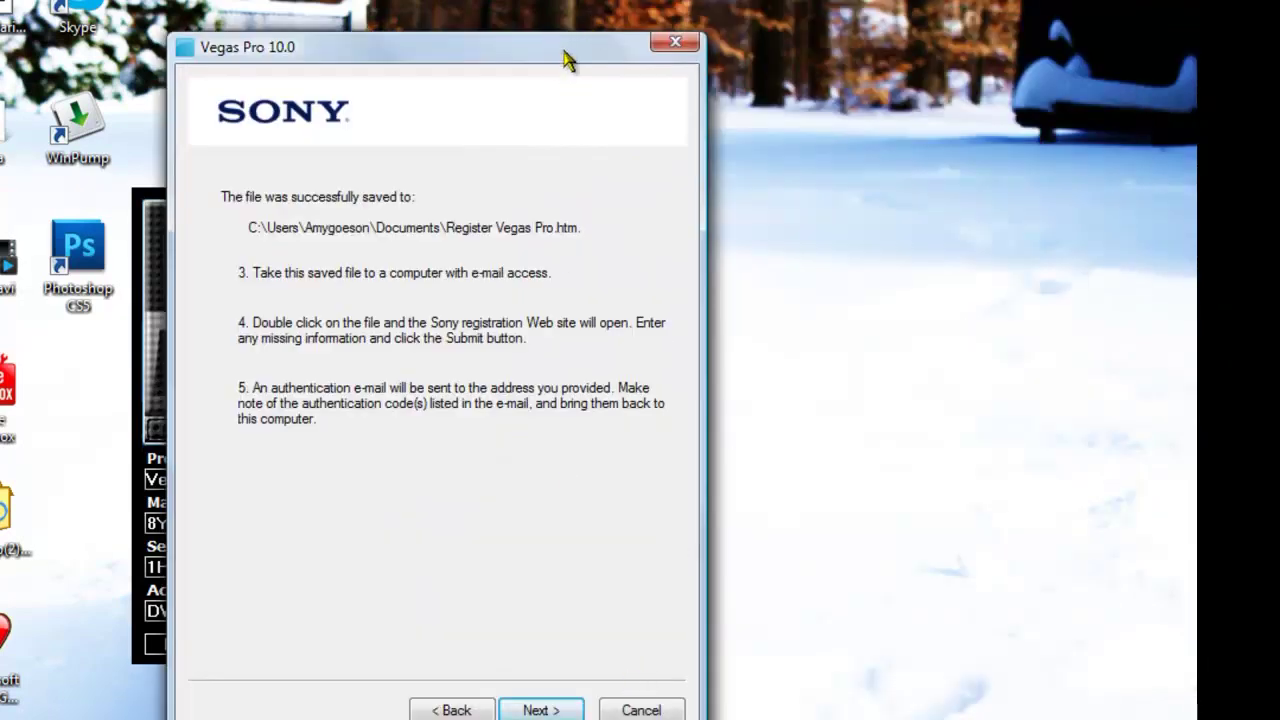
left_click_drag(556, 48, 1066, 42)
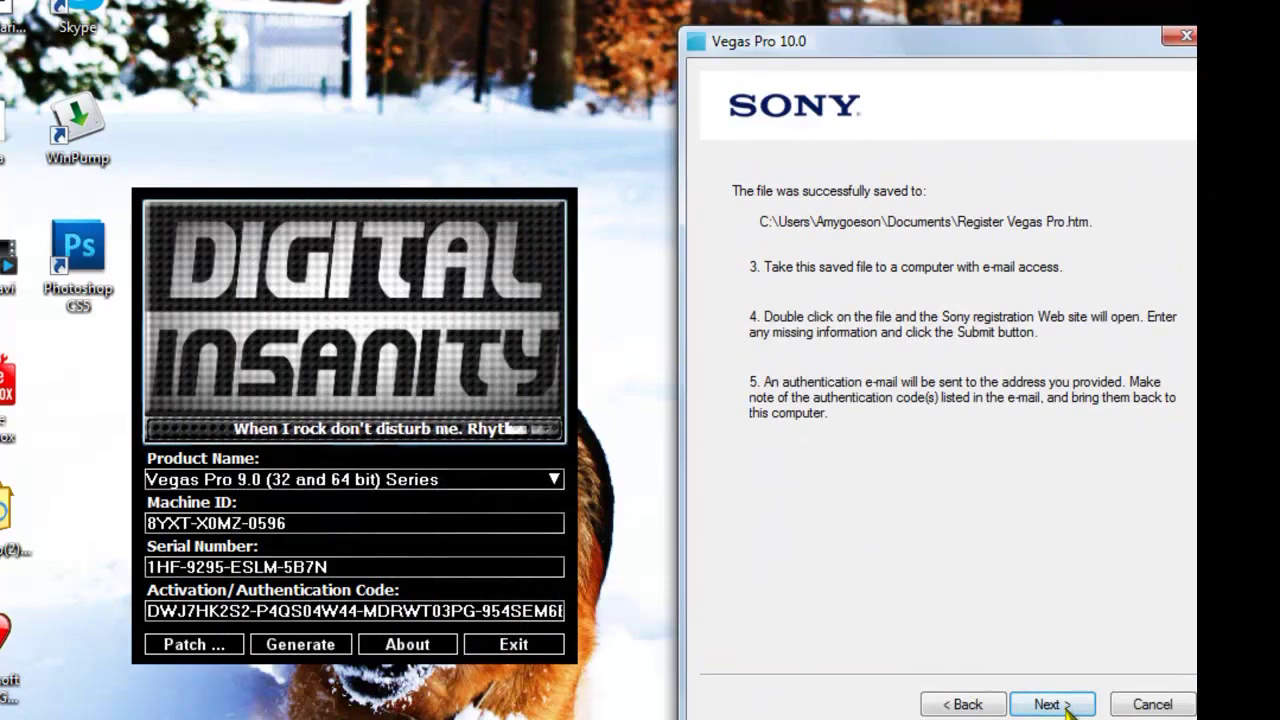
left_click(1051, 704)
mouse_move(479, 61)
left_mouse_down()
mouse_move(530, 80)
mouse_move(934, 97)
left_mouse_up()
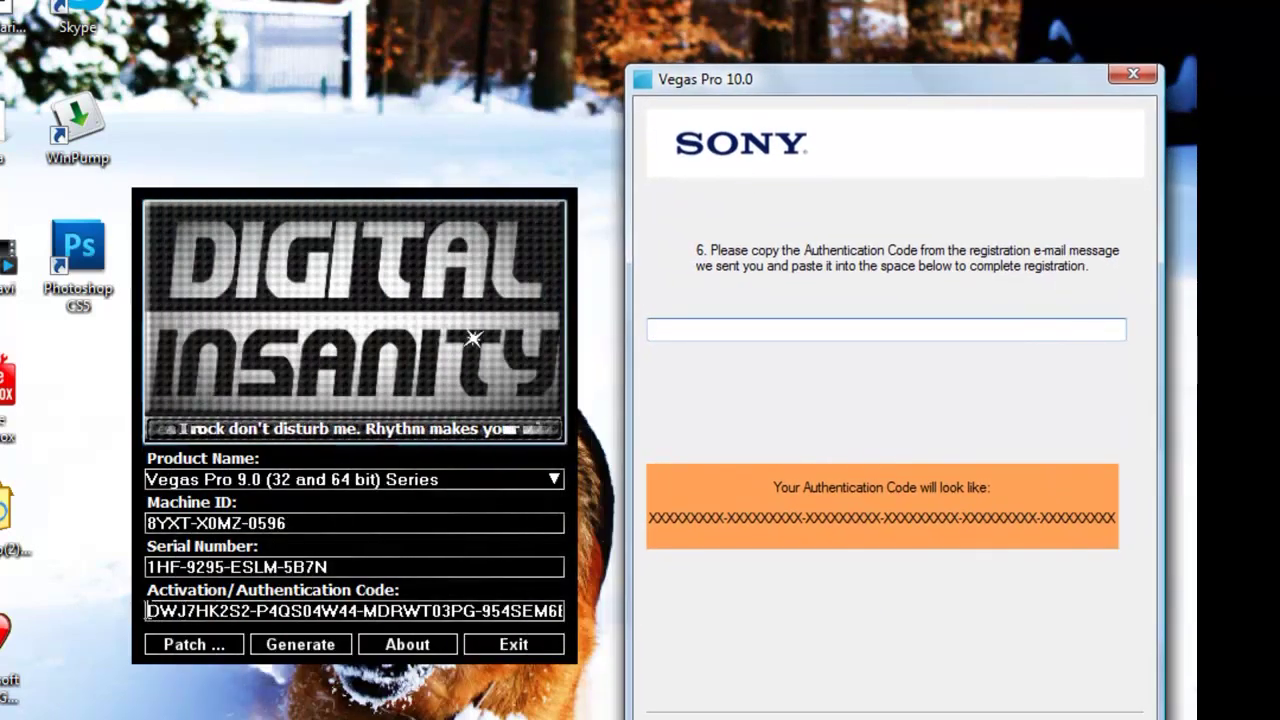
Paste the keygen's authentication code into the wizard's code field and submit it
left_click_drag(150, 610, 604, 616)
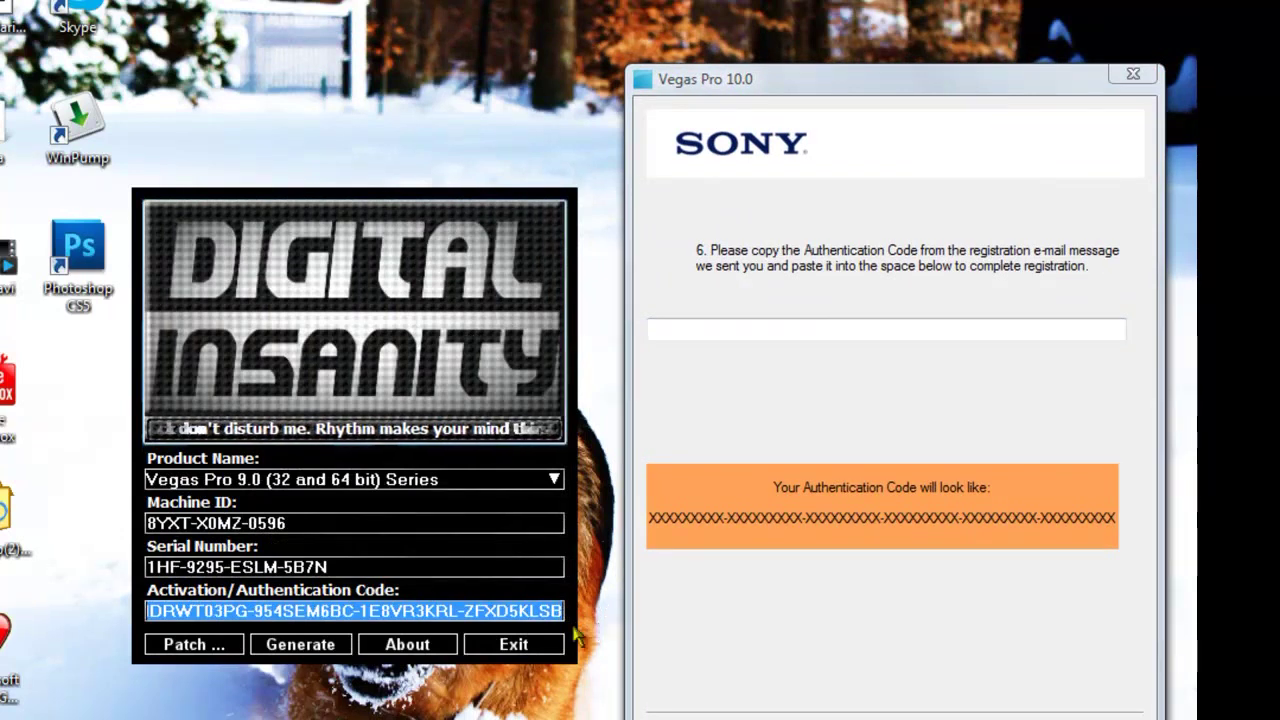
right_click(530, 608)
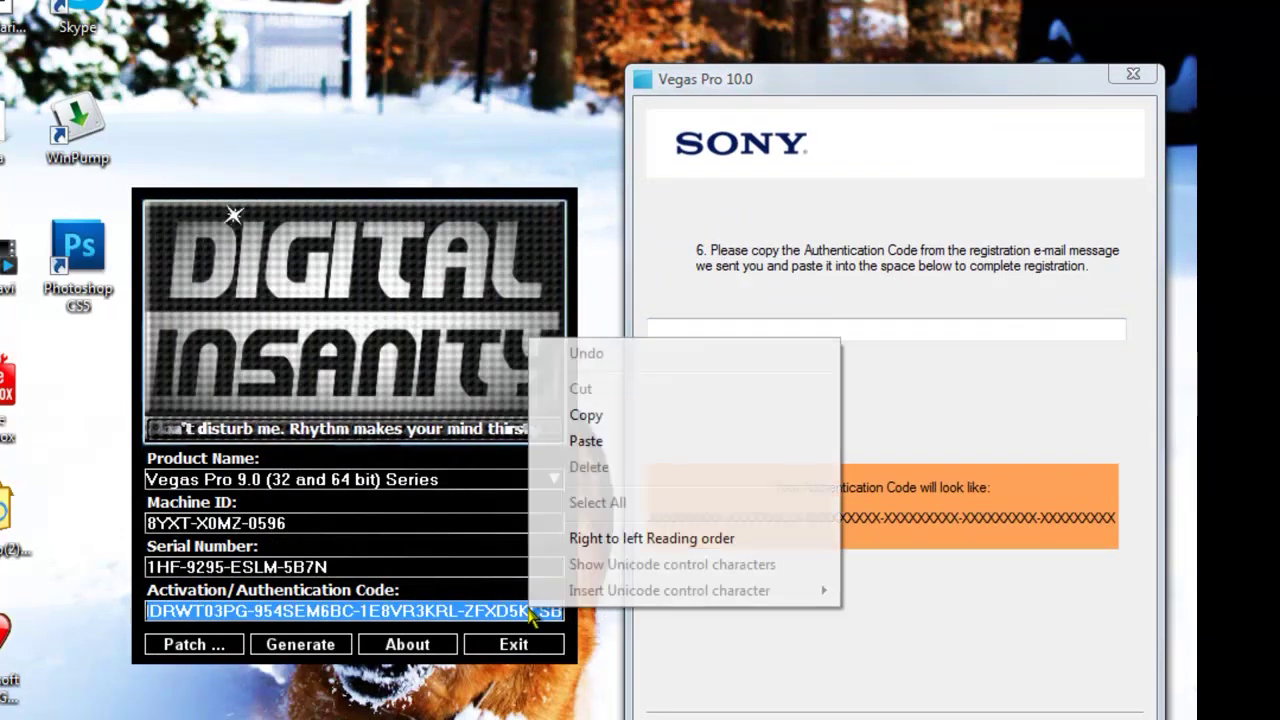
left_click(582, 415)
left_click(843, 328)
right_click(845, 329)
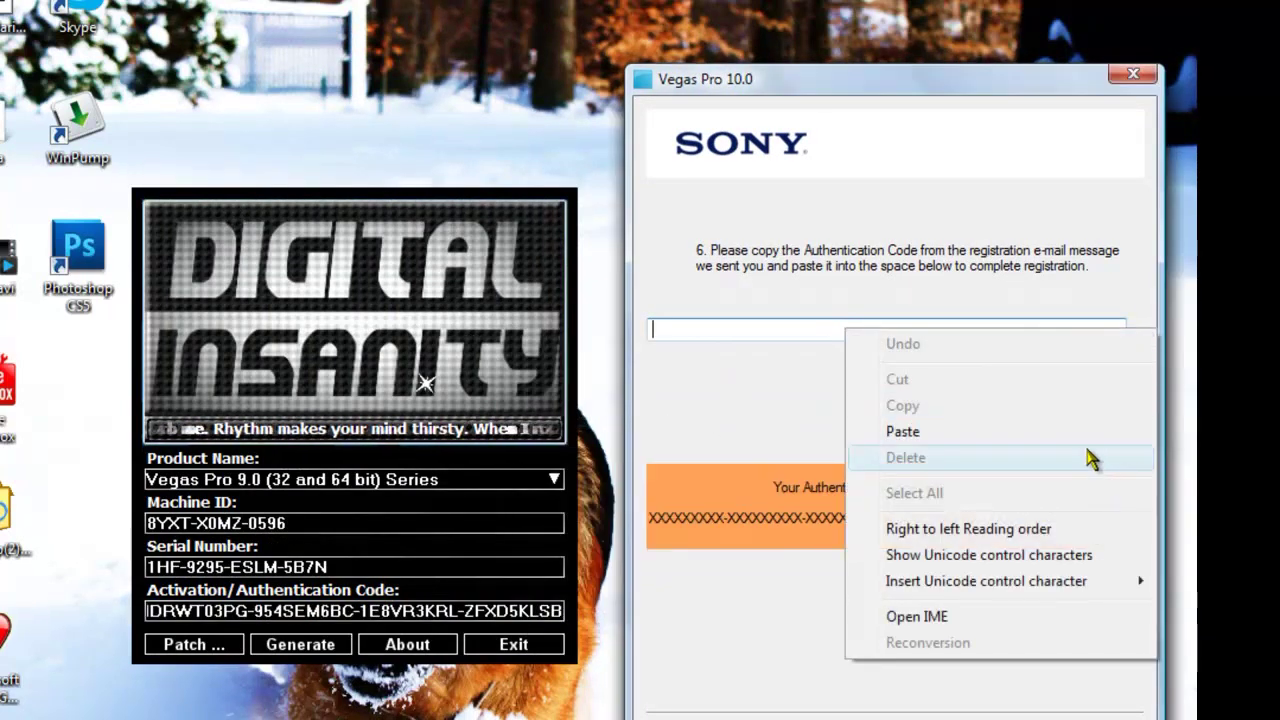
left_click(1082, 431)
key("Return")
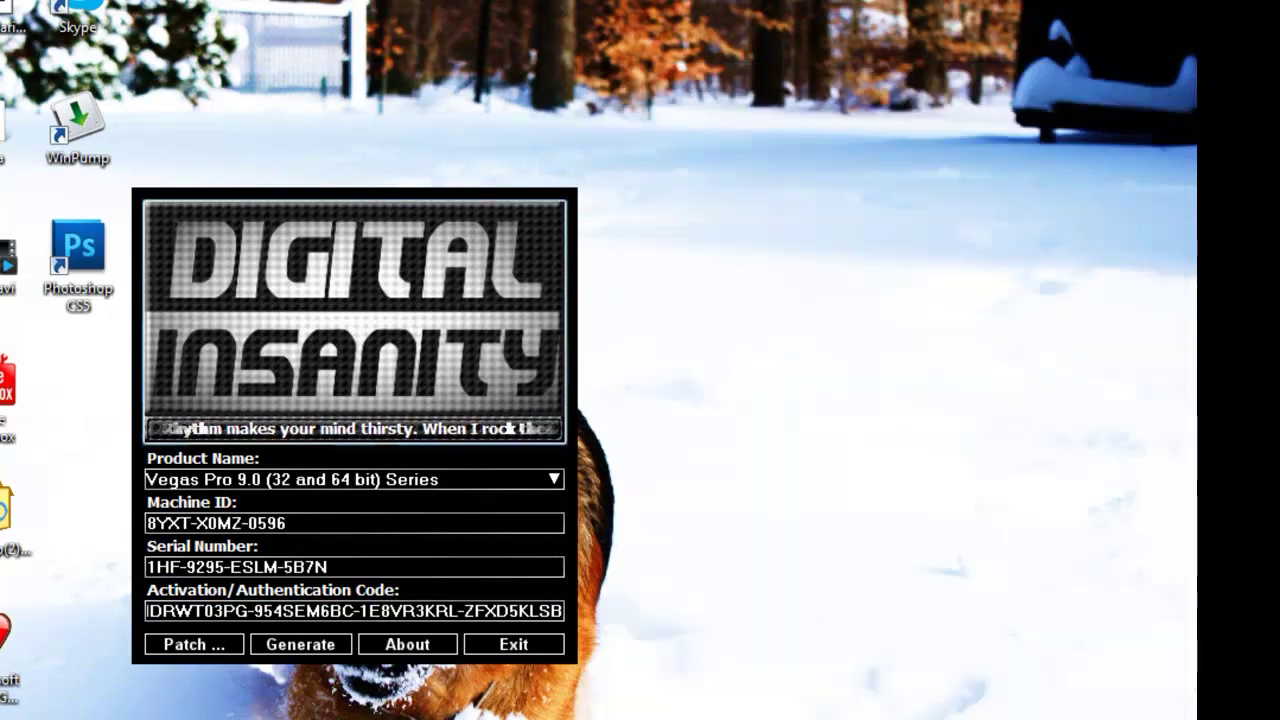